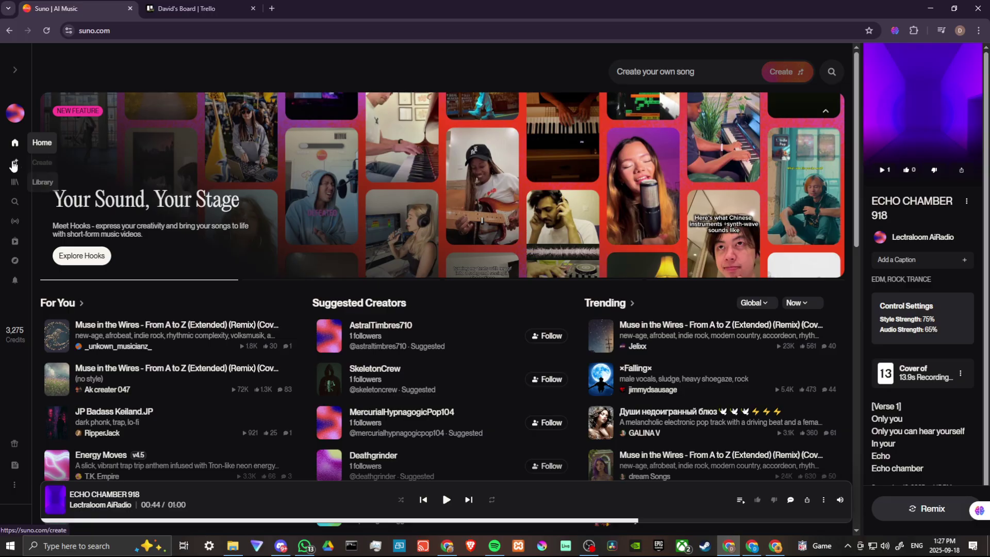
Visit Suno's Library, then return to the Create page with the soap-commercial description.
{"action": "left_click", "coordinate": [14, 164]}
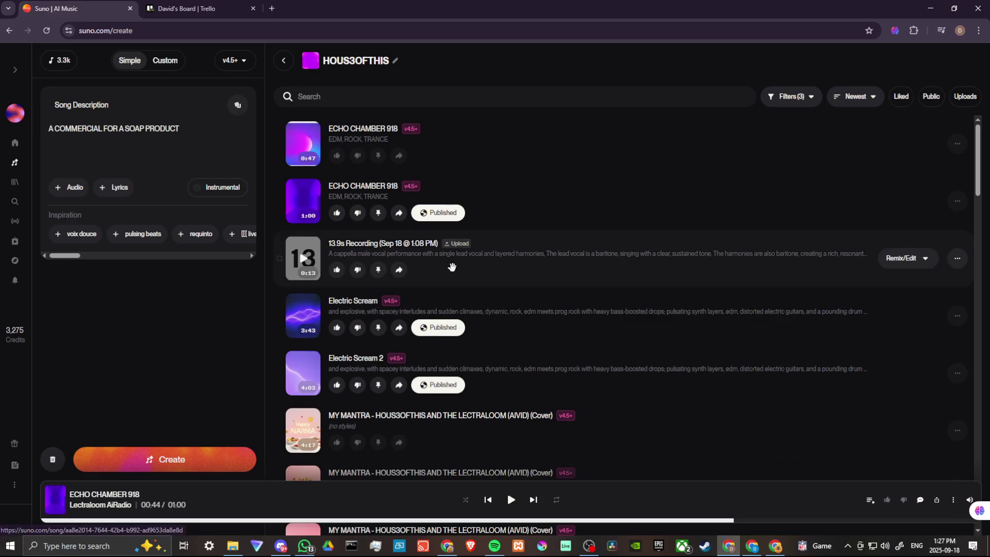
{"action": "scroll", "coordinate": [453, 267], "scroll_direction": "down", "scroll_amount": 2}
{"action": "scroll", "coordinate": [446, 326], "scroll_direction": "down", "scroll_amount": 1}
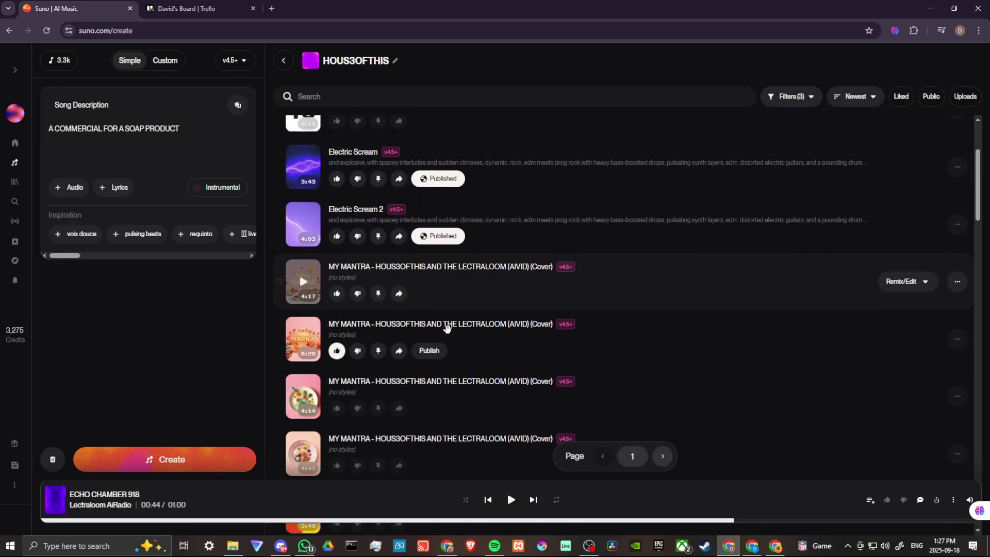
{"action": "scroll", "coordinate": [446, 335], "scroll_direction": "down", "scroll_amount": 1}
{"action": "scroll", "coordinate": [446, 328], "scroll_direction": "up", "scroll_amount": 2}
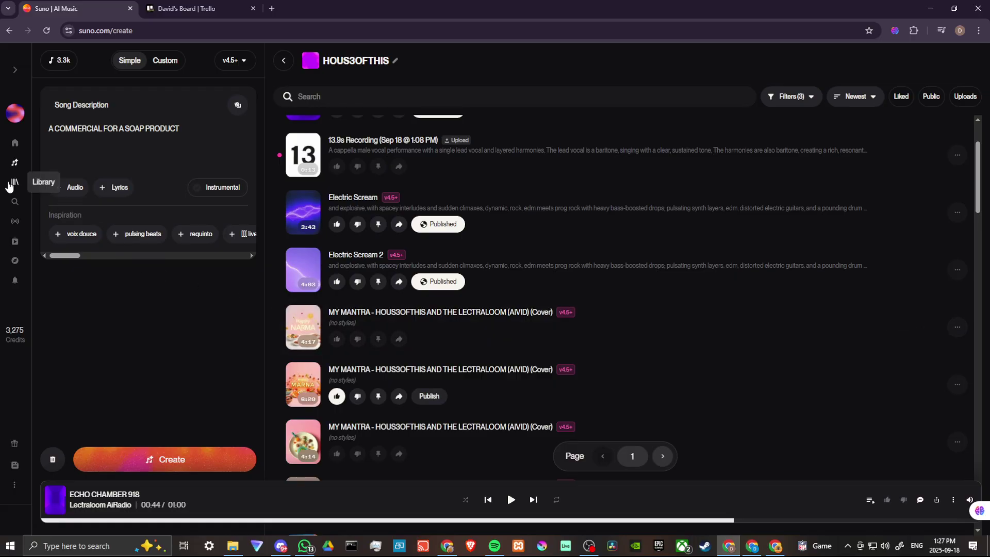
{"action": "left_click", "coordinate": [14, 182]}
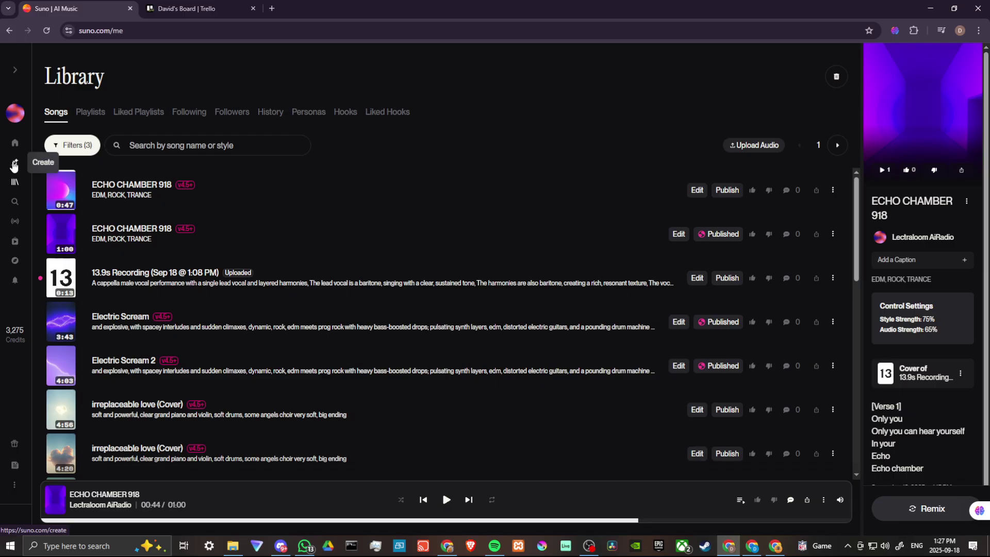
{"action": "left_click", "coordinate": [14, 165]}
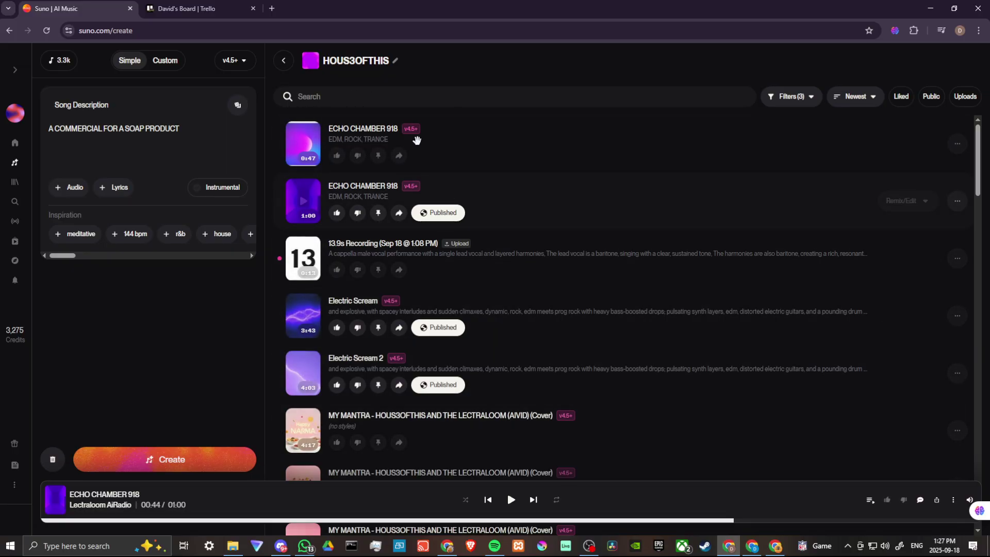
{"action": "mouse_move", "coordinate": [588, 314]}
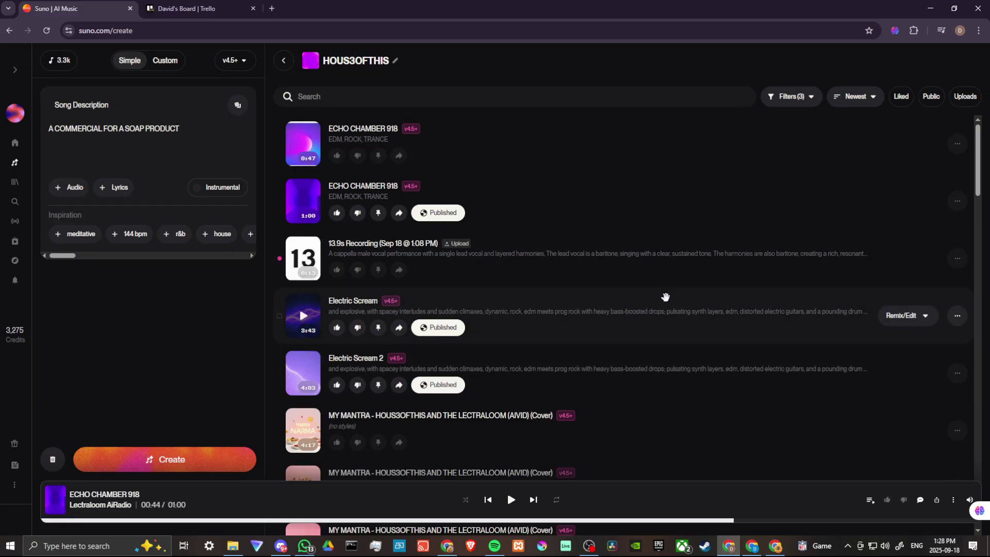
{"action": "scroll", "coordinate": [665, 294], "scroll_direction": "down", "scroll_amount": 1}
{"action": "scroll", "coordinate": [667, 297], "scroll_direction": "down", "scroll_amount": 2}
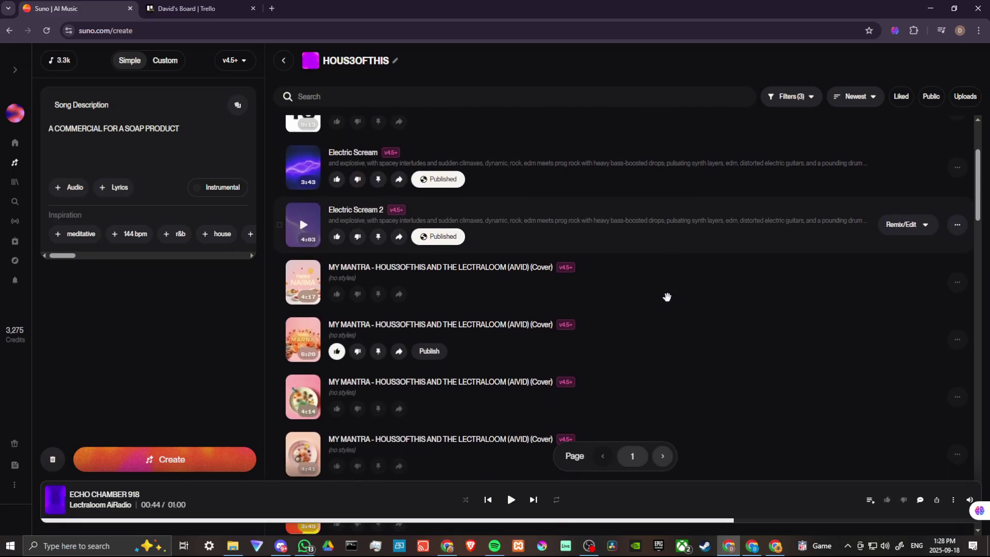
Play the 4:17 MY MANTRA cover preview, then pause it.
{"action": "left_click", "coordinate": [302, 276]}
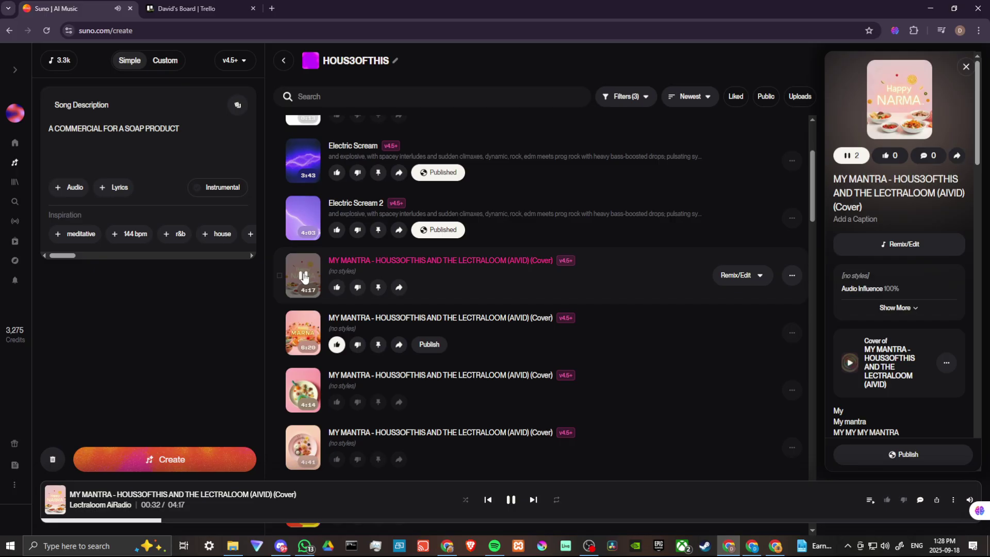
{"action": "left_click", "coordinate": [303, 277]}
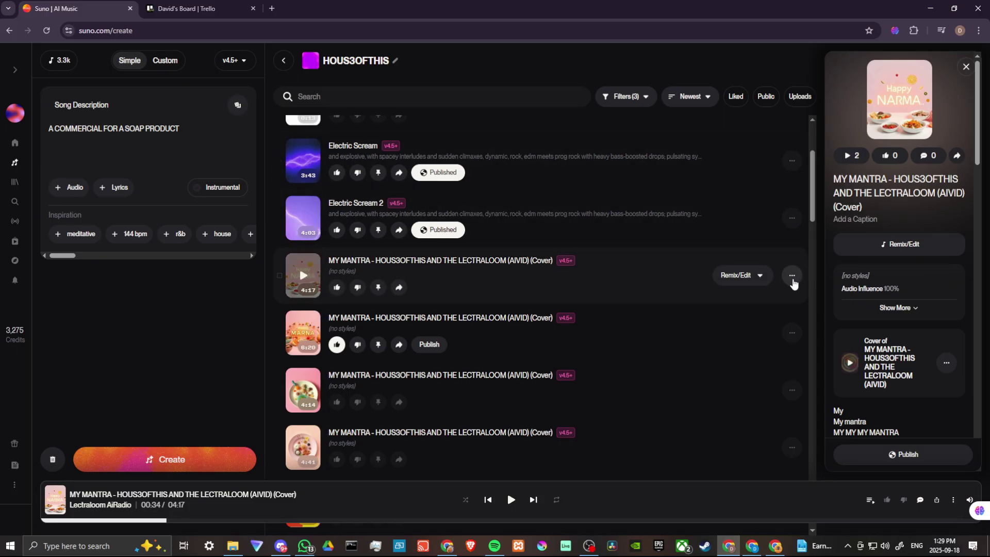
Choose Get Stems for the 4:17 MY MANTRA cover, close it, and choose it again.
{"action": "left_click", "coordinate": [793, 277]}
{"action": "mouse_move", "coordinate": [722, 266]}
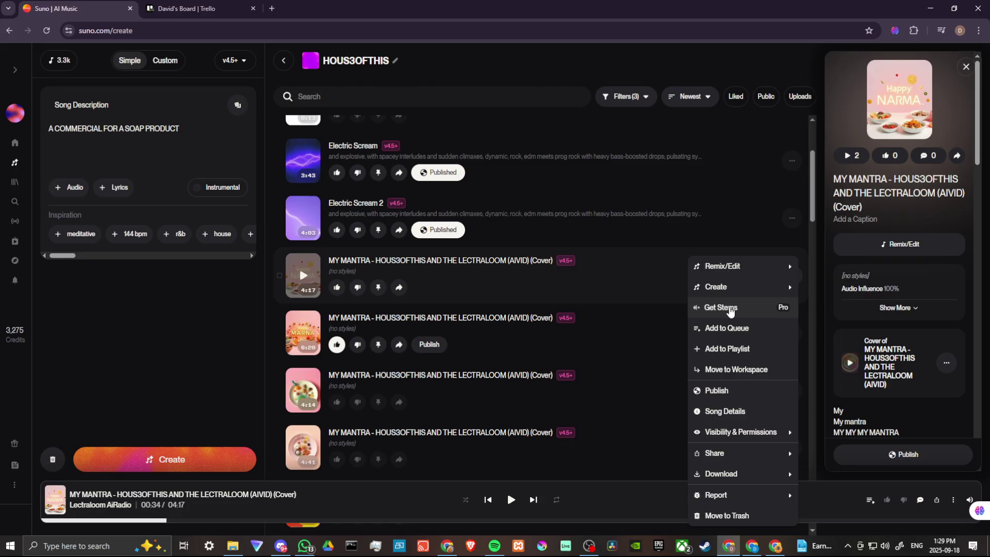
{"action": "left_click", "coordinate": [728, 311]}
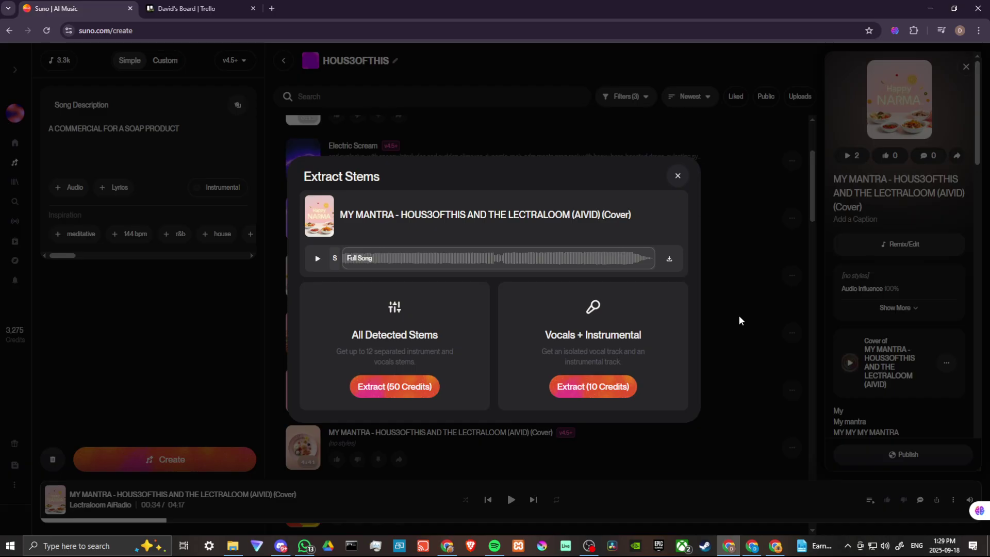
{"action": "left_click", "coordinate": [679, 178]}
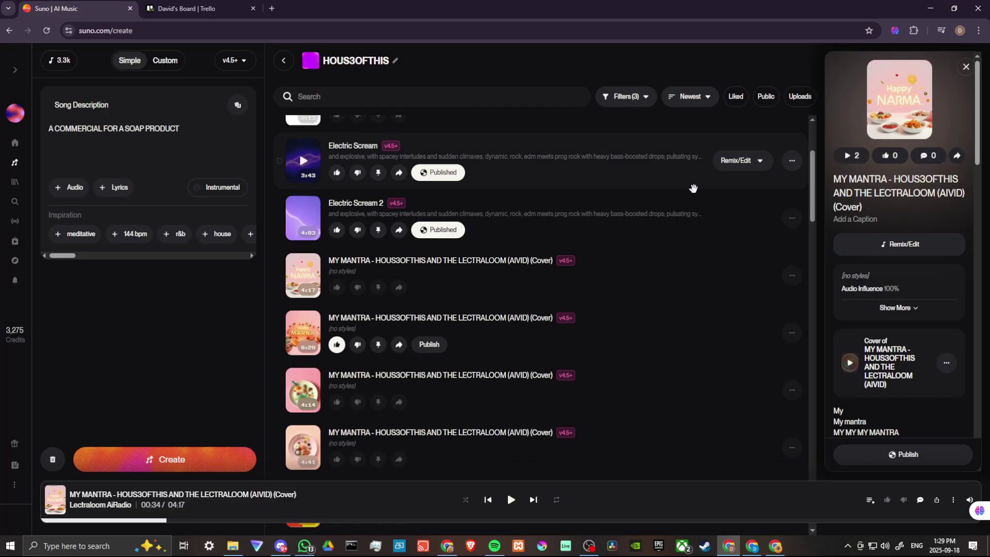
{"action": "left_click", "coordinate": [792, 278]}
{"action": "mouse_move", "coordinate": [716, 287]}
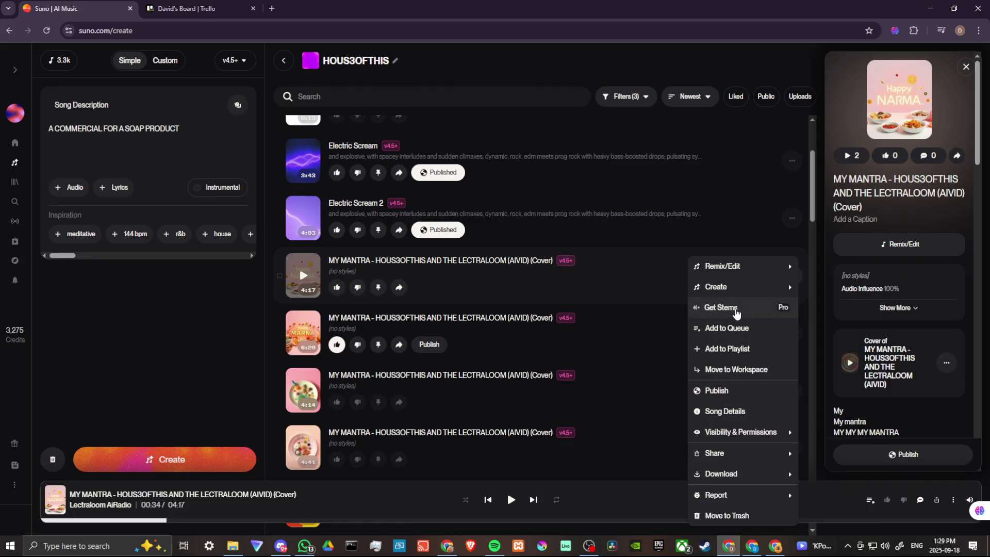
{"action": "left_click", "coordinate": [736, 312]}
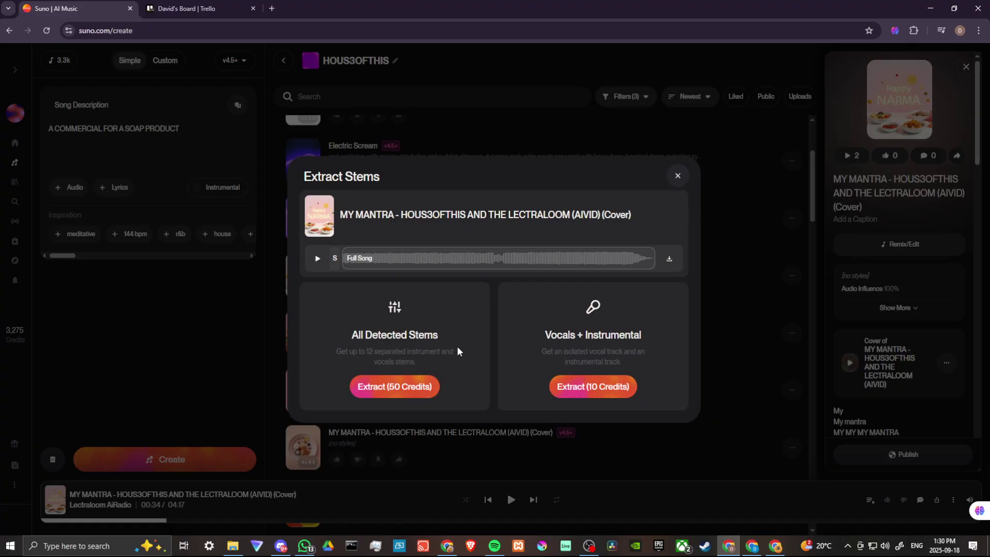
Extract All Detected Stems for 50 credits and wait for the nine stems.
{"action": "left_click", "coordinate": [389, 387]}
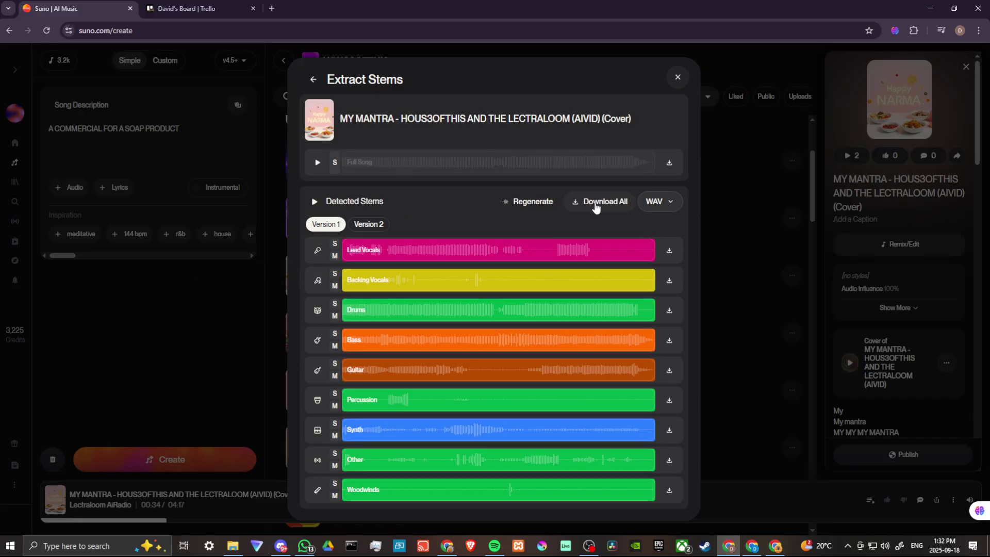
Download all stems as WAV files and switch to Ableton Live.
{"action": "left_click", "coordinate": [595, 207]}
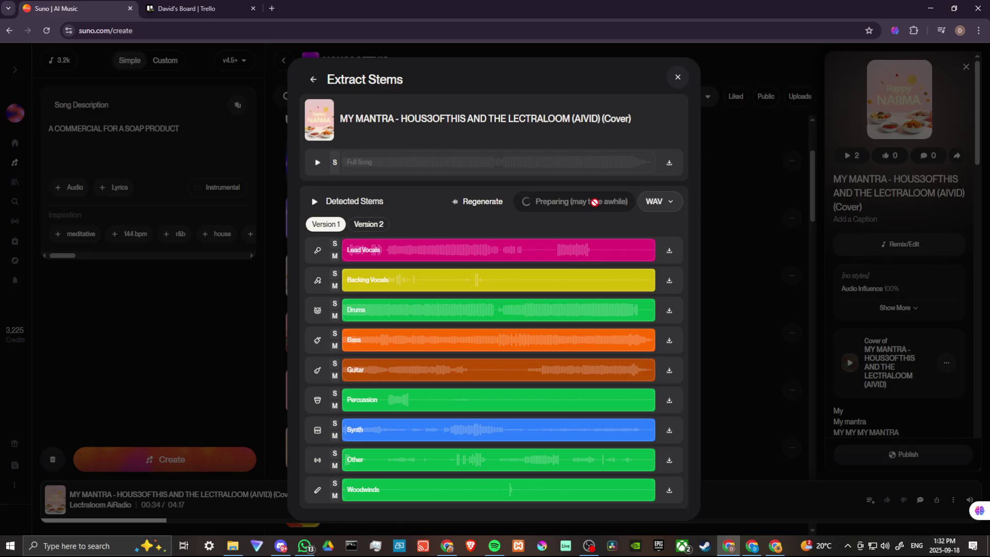
{"action": "left_click", "coordinate": [569, 547]}
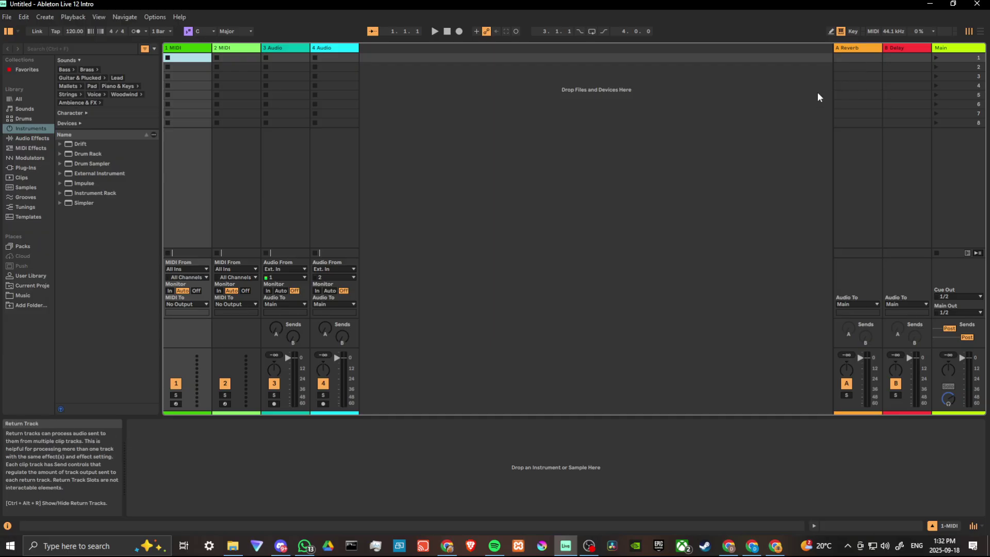
Show Ableton's Arrangement view and open the MY MANTRA stems zip from Chrome's downloads.
{"action": "left_click", "coordinate": [981, 31]}
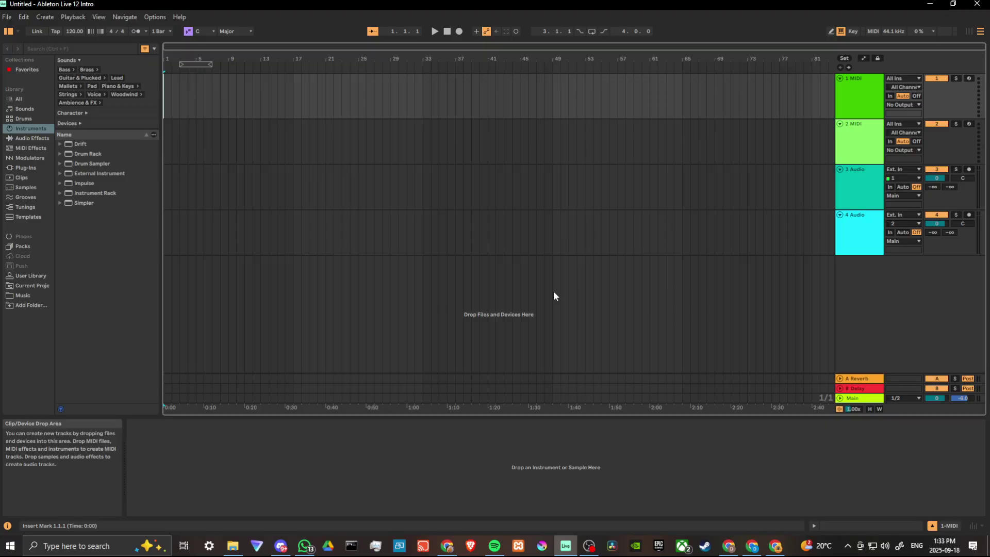
{"action": "left_click", "coordinate": [728, 545]}
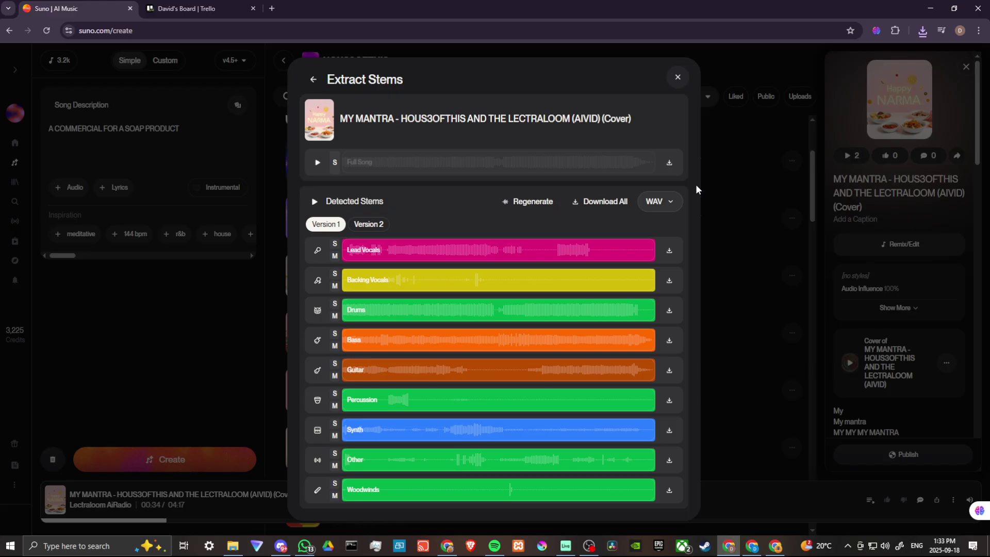
{"action": "left_click", "coordinate": [922, 31]}
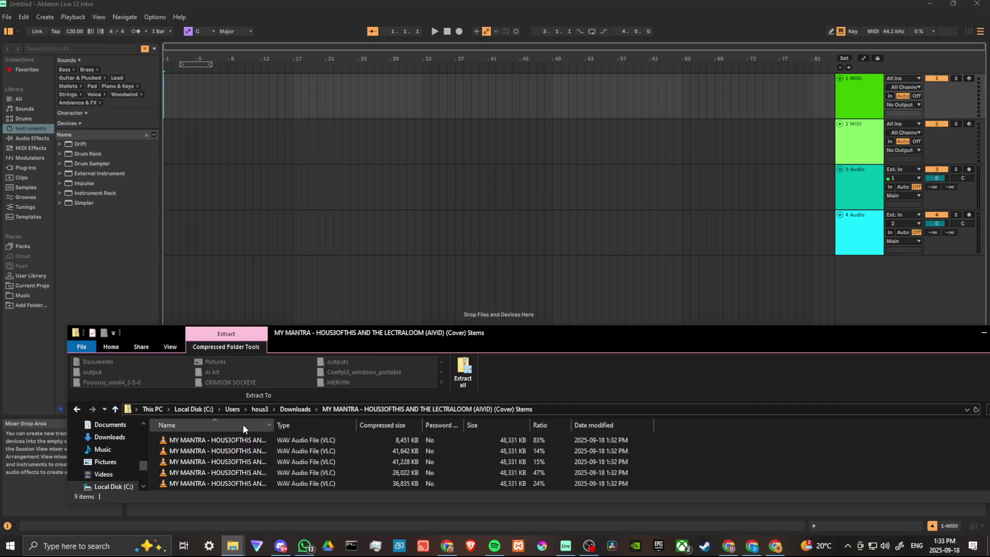
Select all nine stem WAV files and drag them toward Ableton's arrangement.
{"action": "left_click", "coordinate": [215, 441]}
{"action": "scroll", "coordinate": [223, 457], "scroll_direction": "down", "scroll_amount": 2}
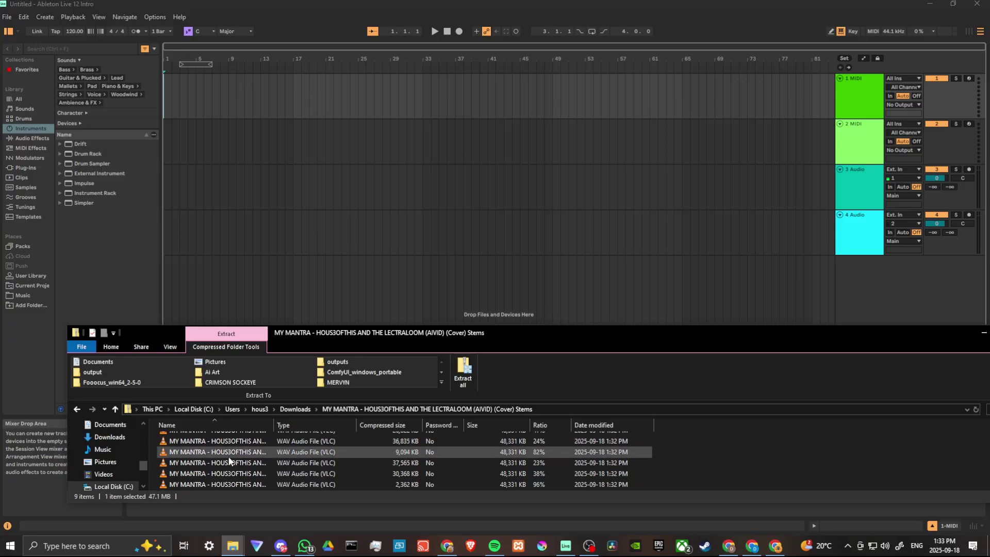
{"action": "left_click", "coordinate": [226, 463]}
{"action": "left_click", "coordinate": [212, 484]}
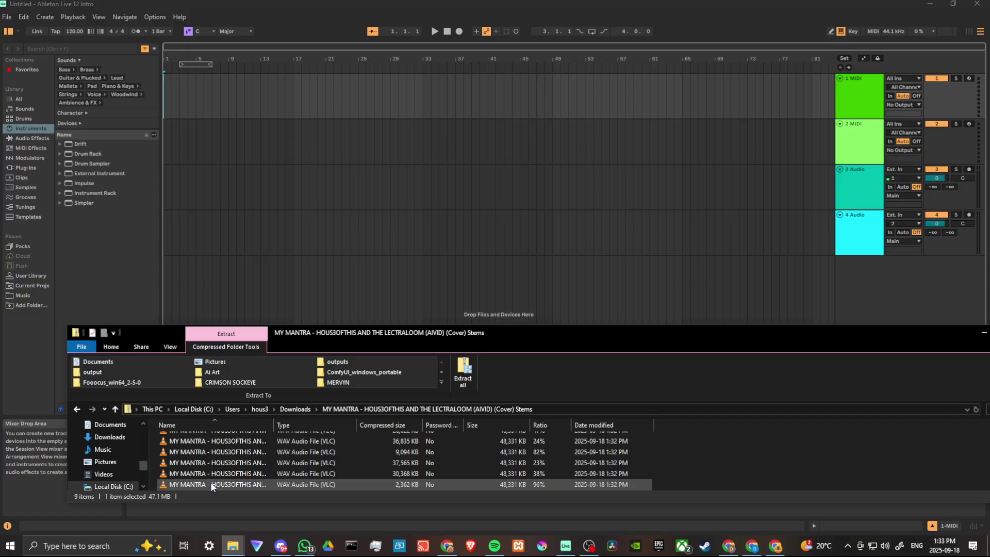
{"action": "key", "text": "ctrl+a"}
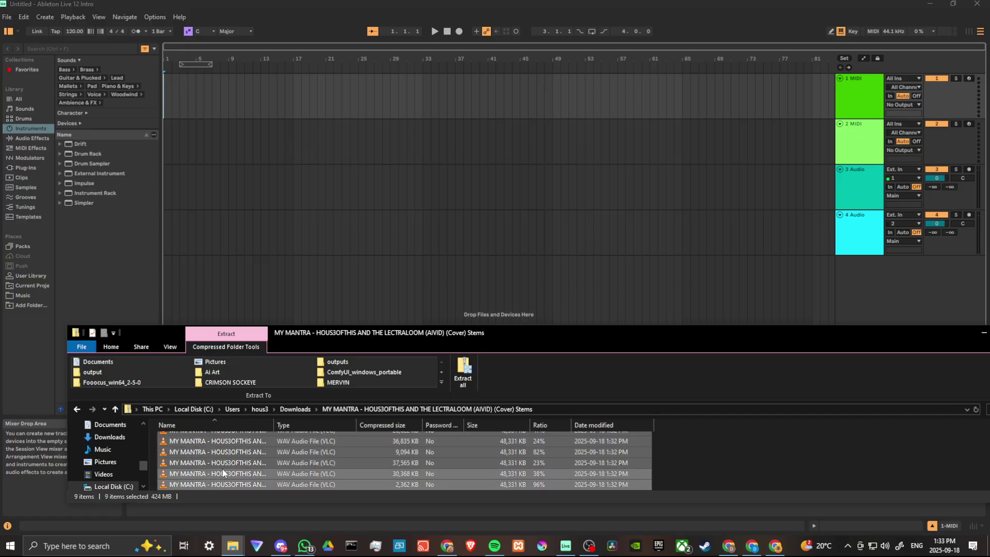
{"action": "scroll", "coordinate": [223, 473], "scroll_direction": "up", "scroll_amount": 2}
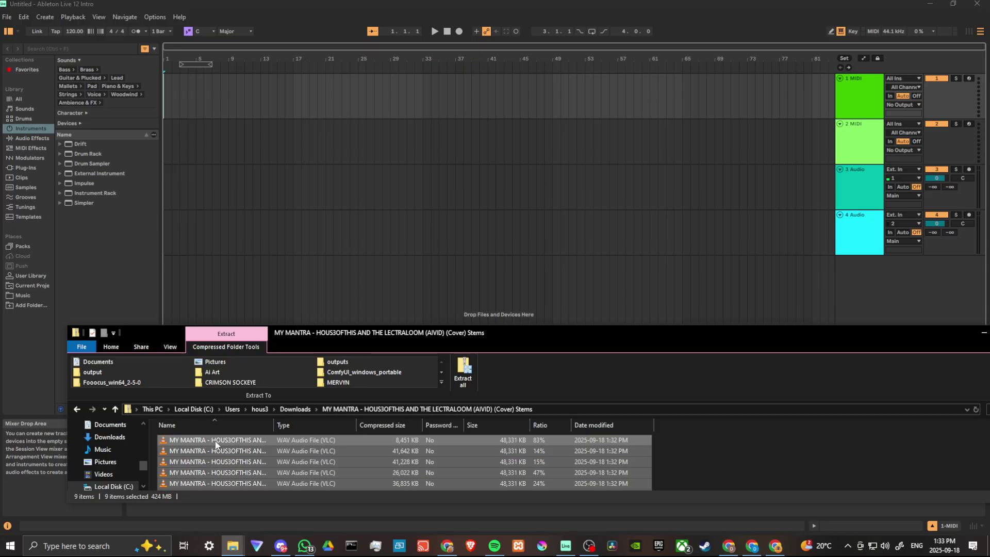
{"action": "mouse_move", "coordinate": [215, 443]}
{"action": "left_mouse_down"}
{"action": "mouse_move", "coordinate": [259, 256]}
{"action": "mouse_move", "coordinate": [255, 232]}
{"action": "mouse_move", "coordinate": [217, 423]}
{"action": "left_mouse_up"}
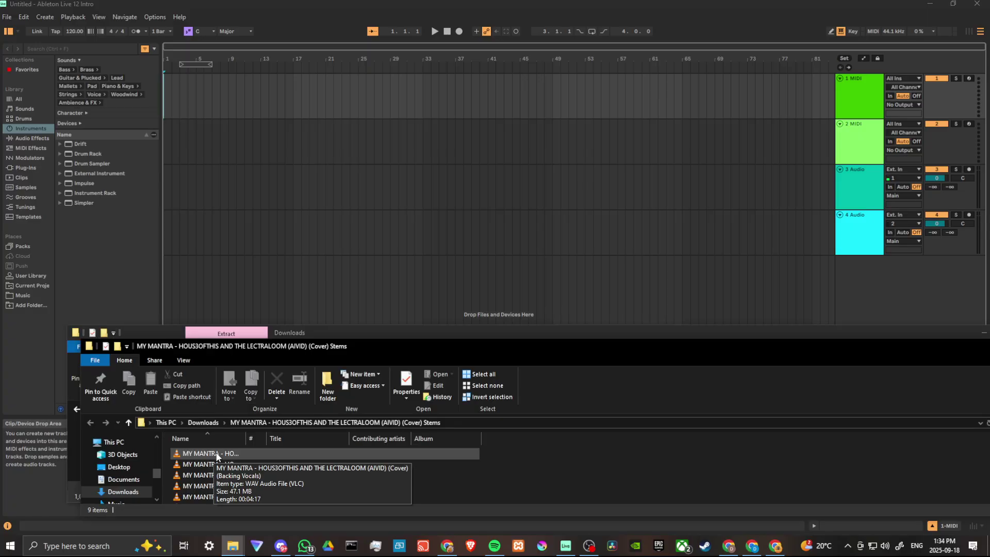
Select the first 47.1 MB WAV stem in the MY MANTRA Stems folder.
{"action": "left_click", "coordinate": [221, 456]}
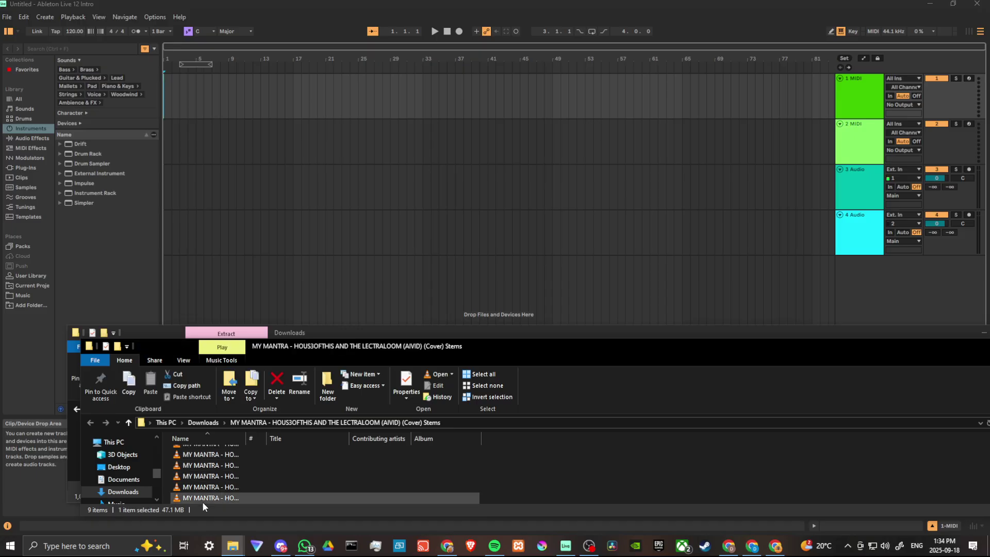
Drop all nine WAV stems into the Arrangement as separate audio tracks, then close Downloads.
{"action": "key", "text": "ctrl+a"}
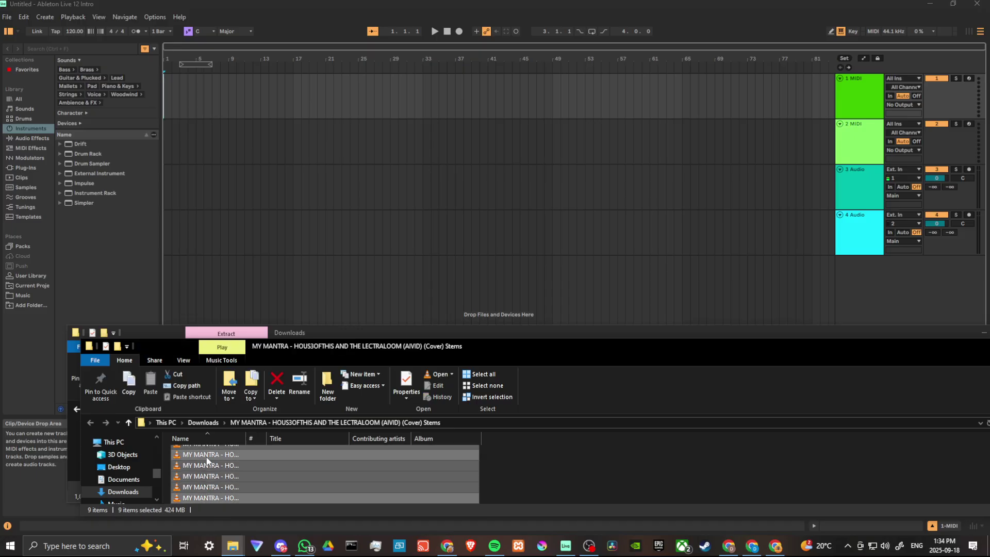
{"action": "mouse_move", "coordinate": [209, 461]}
{"action": "left_mouse_down"}
{"action": "mouse_move", "coordinate": [215, 374]}
{"action": "mouse_move", "coordinate": [186, 285]}
{"action": "left_mouse_up"}
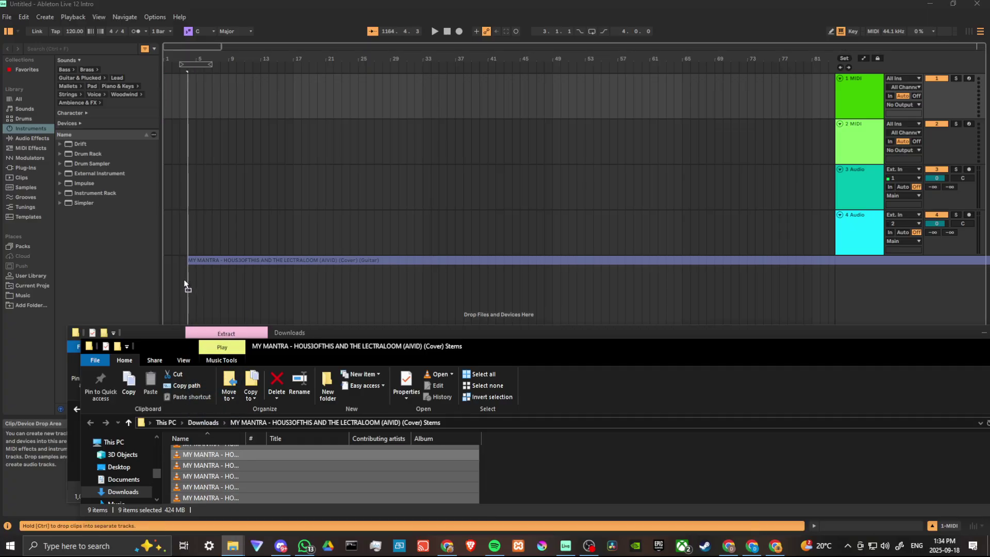
{"action": "left_click_drag", "start_coordinate": [186, 286], "coordinate": [186, 285]}
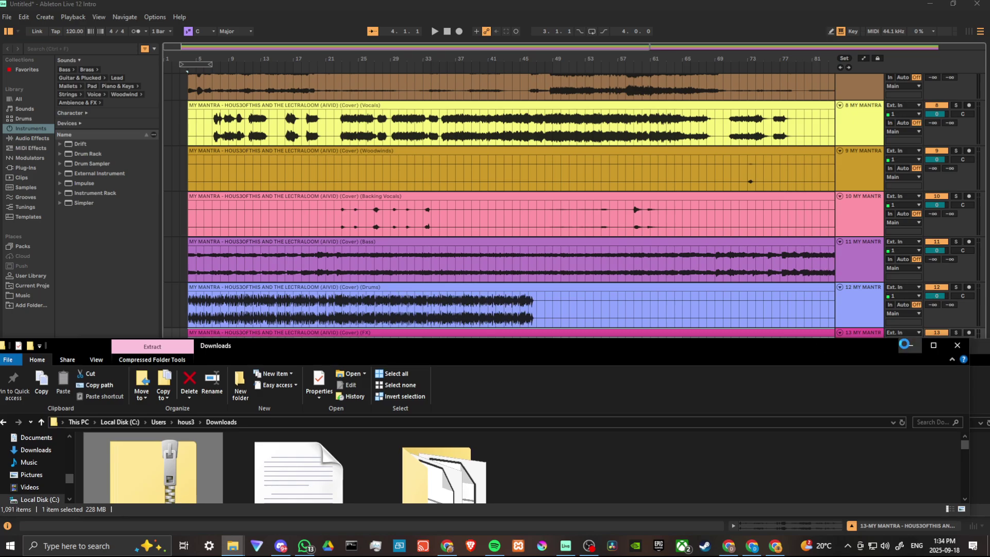
{"action": "left_click", "coordinate": [958, 346]}
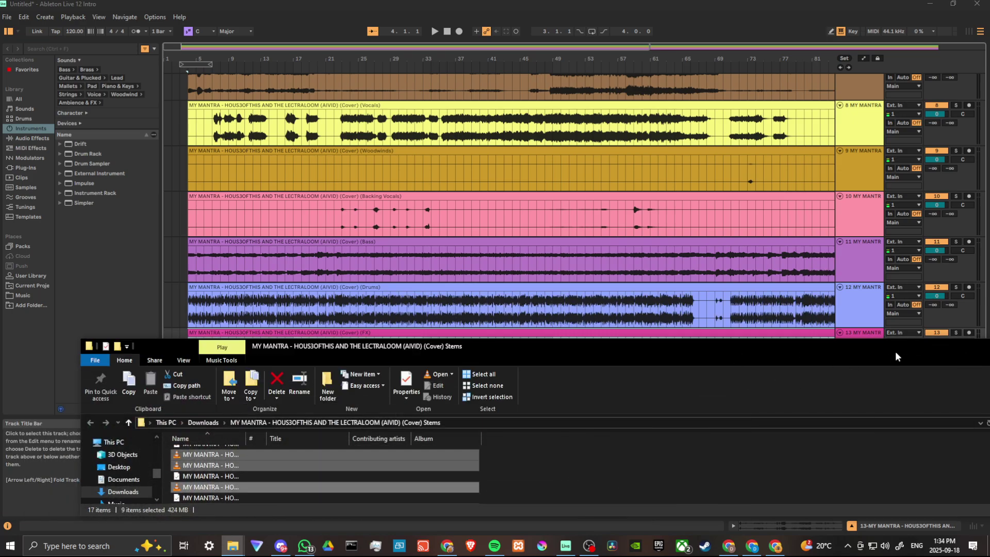
Move the Explorer window aside and bring Ableton's stem tracks to the front.
{"action": "left_click_drag", "start_coordinate": [895, 352], "coordinate": [762, 391]}
{"action": "left_click", "coordinate": [754, 290]}
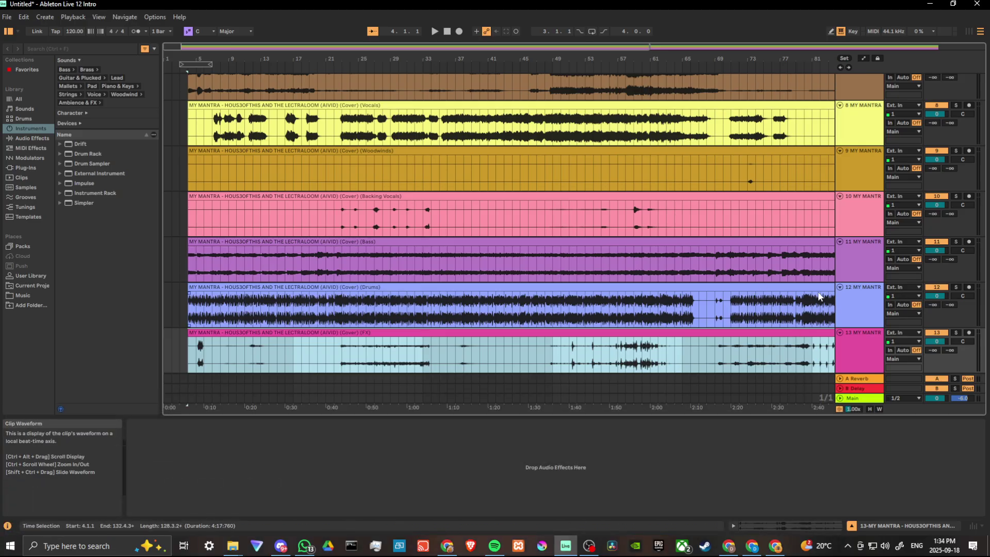
{"action": "scroll", "coordinate": [819, 296], "scroll_direction": "down", "scroll_amount": 1}
{"action": "scroll", "coordinate": [792, 301], "scroll_direction": "up", "scroll_amount": 2}
{"action": "scroll", "coordinate": [791, 300], "scroll_direction": "up", "scroll_amount": 2}
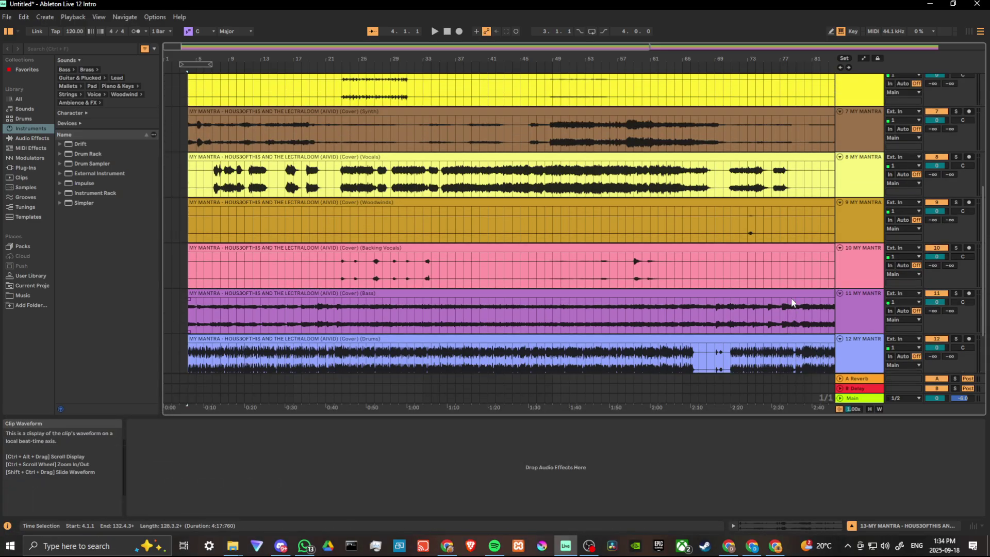
{"action": "scroll", "coordinate": [791, 300], "scroll_direction": "up", "scroll_amount": 2}
{"action": "scroll", "coordinate": [791, 300], "scroll_direction": "up", "scroll_amount": 2}
{"action": "scroll", "coordinate": [791, 300], "scroll_direction": "up", "scroll_amount": 2}
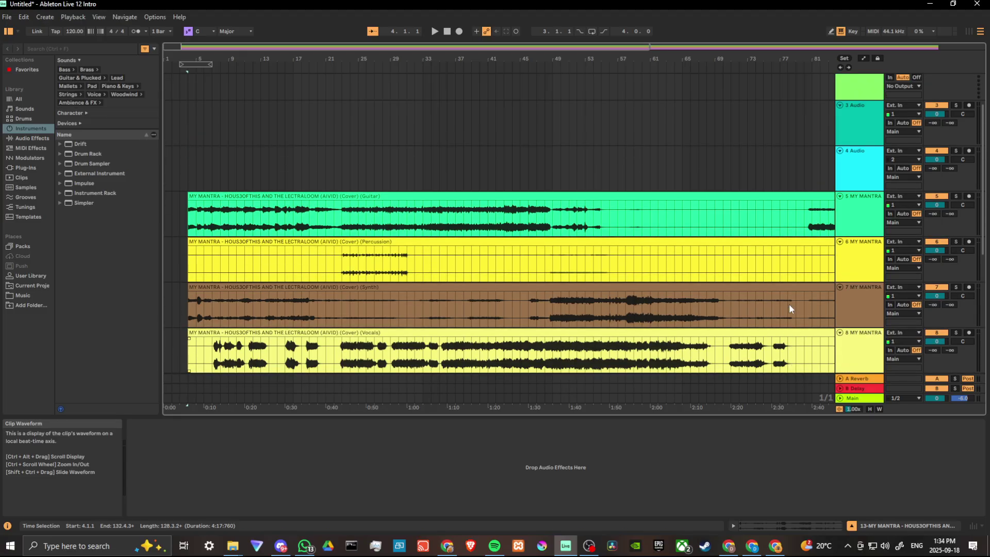
{"action": "scroll", "coordinate": [789, 304], "scroll_direction": "up", "scroll_amount": 2}
{"action": "scroll", "coordinate": [791, 303], "scroll_direction": "down", "scroll_amount": 1}
{"action": "scroll", "coordinate": [791, 303], "scroll_direction": "down", "scroll_amount": 1}
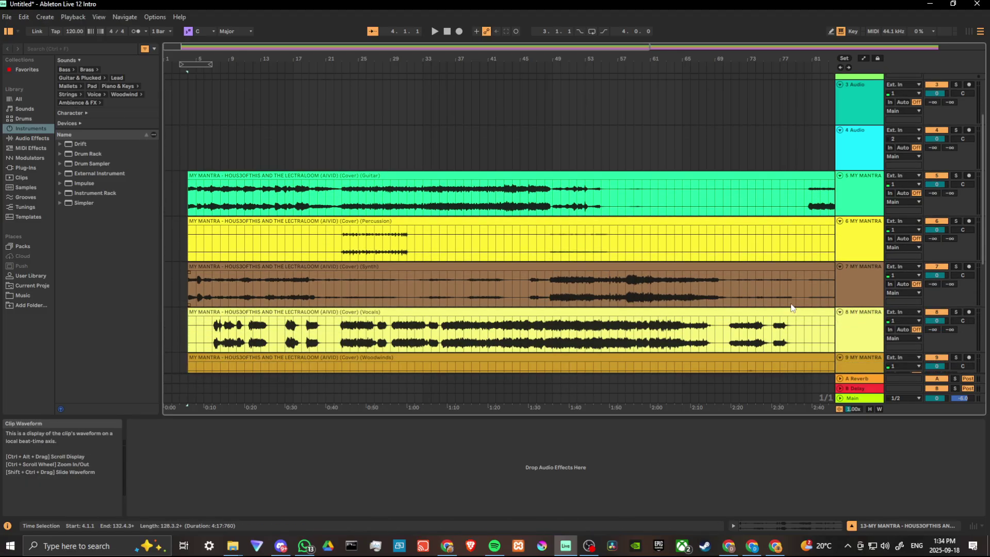
{"action": "scroll", "coordinate": [789, 305], "scroll_direction": "down", "scroll_amount": 1}
{"action": "scroll", "coordinate": [787, 308], "scroll_direction": "down", "scroll_amount": 1}
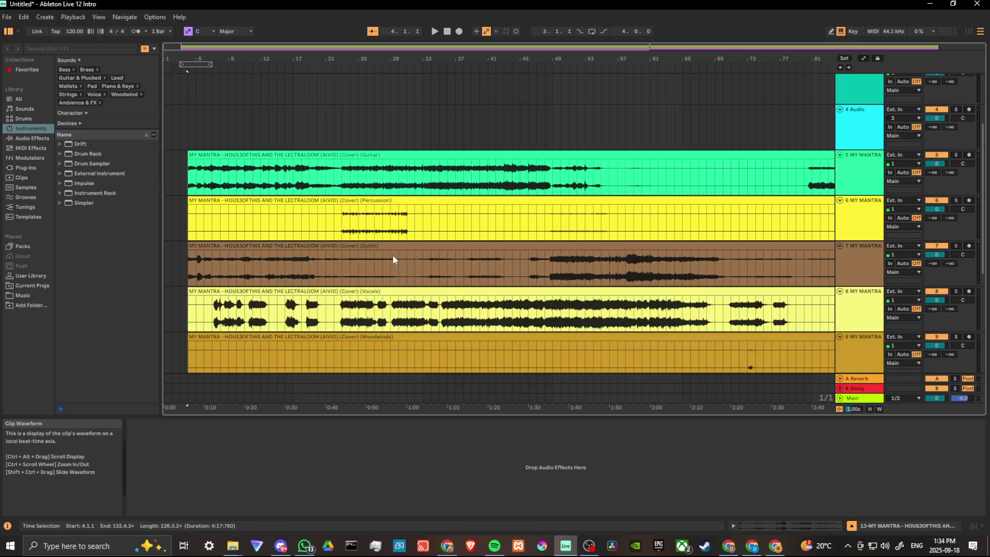
{"action": "scroll", "coordinate": [573, 252], "scroll_direction": "down", "scroll_amount": 1}
{"action": "scroll", "coordinate": [585, 260], "scroll_direction": "down", "scroll_amount": 1}
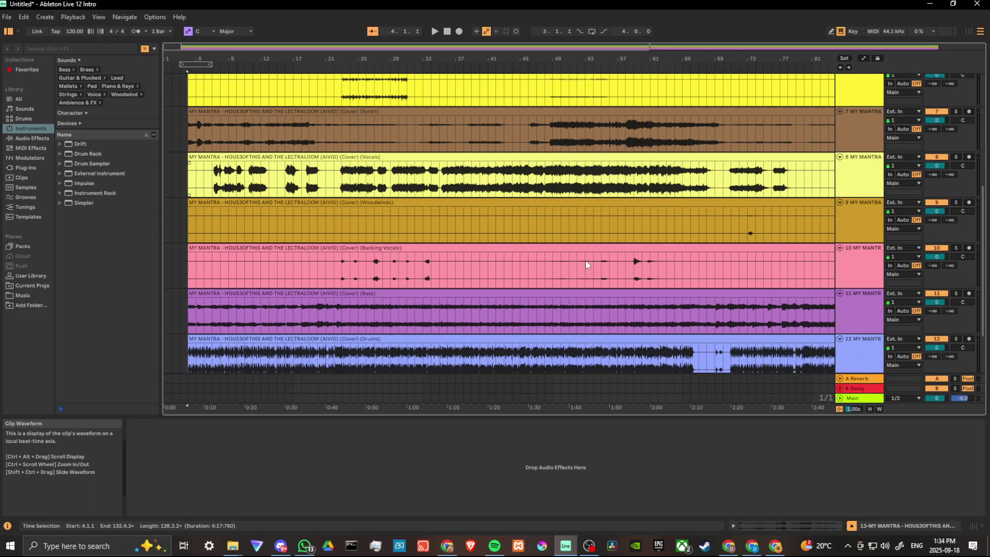
{"action": "scroll", "coordinate": [586, 260], "scroll_direction": "down", "scroll_amount": 1}
{"action": "scroll", "coordinate": [585, 260], "scroll_direction": "down", "scroll_amount": 1}
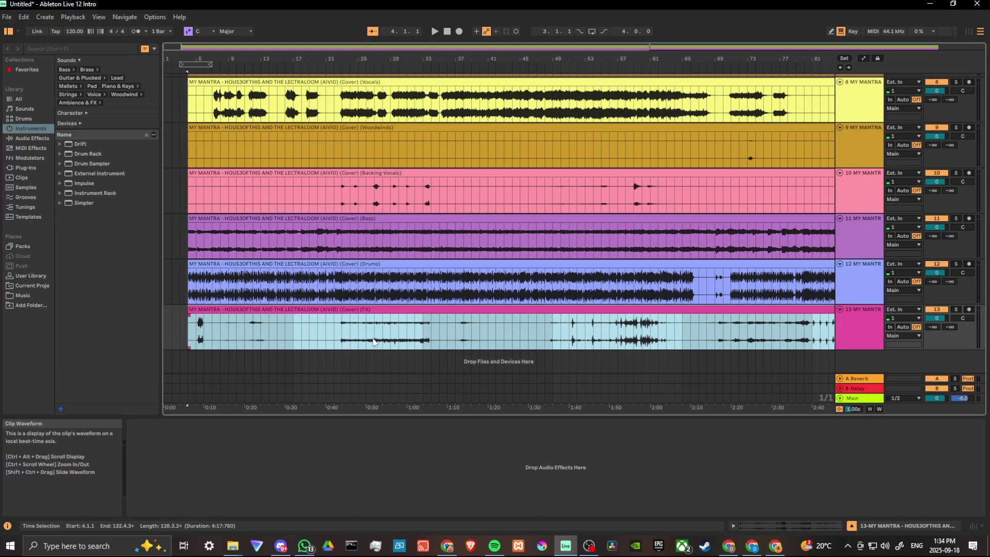
{"action": "scroll", "coordinate": [429, 306], "scroll_direction": "up", "scroll_amount": 1}
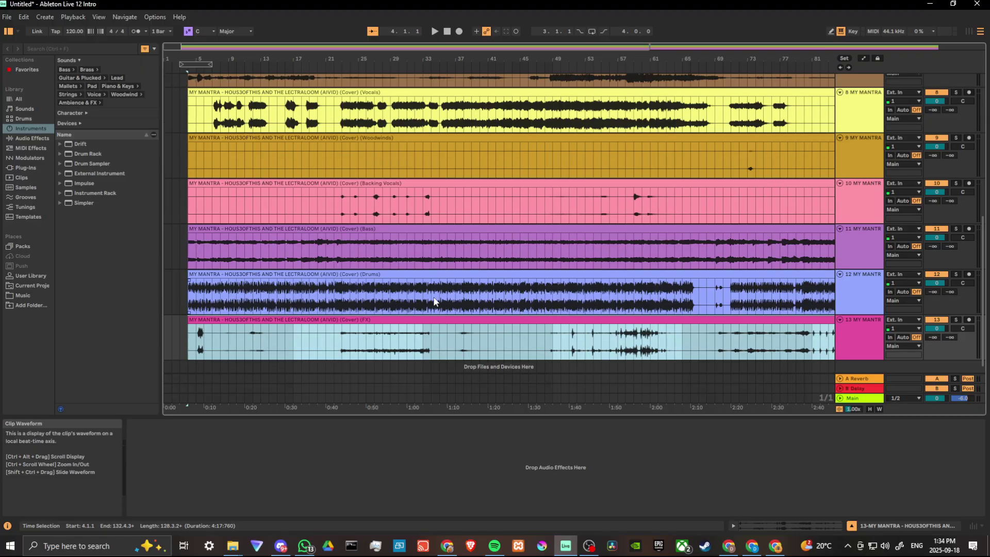
{"action": "scroll", "coordinate": [433, 301], "scroll_direction": "up", "scroll_amount": 3}
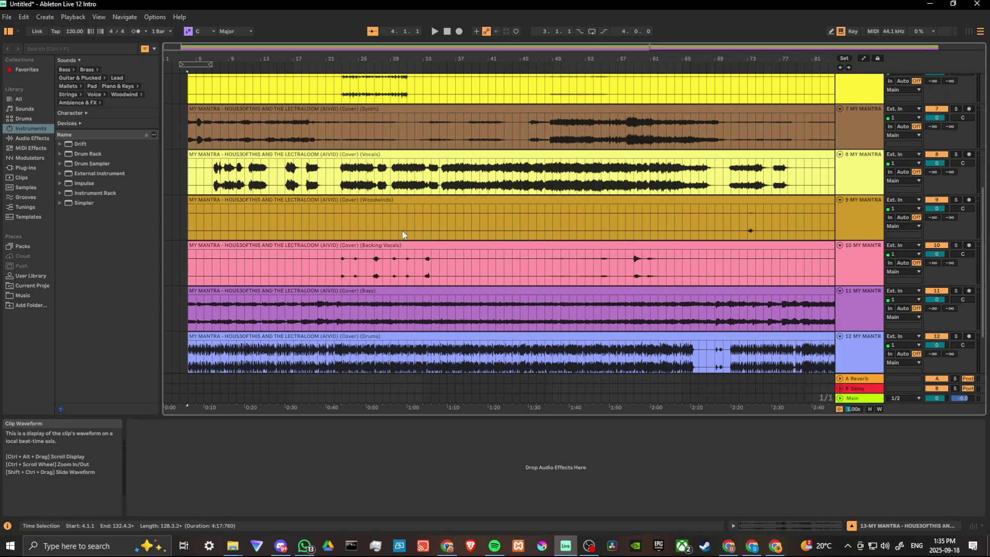
Select the Vocals clip on track 8 and turn off its Track Activator.
{"action": "left_click", "coordinate": [412, 156]}
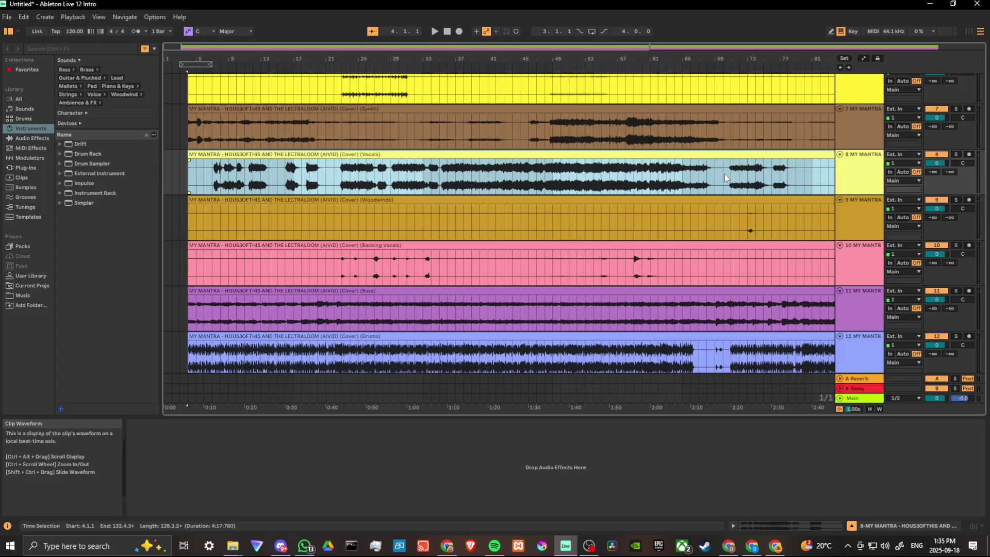
{"action": "left_click", "coordinate": [934, 156]}
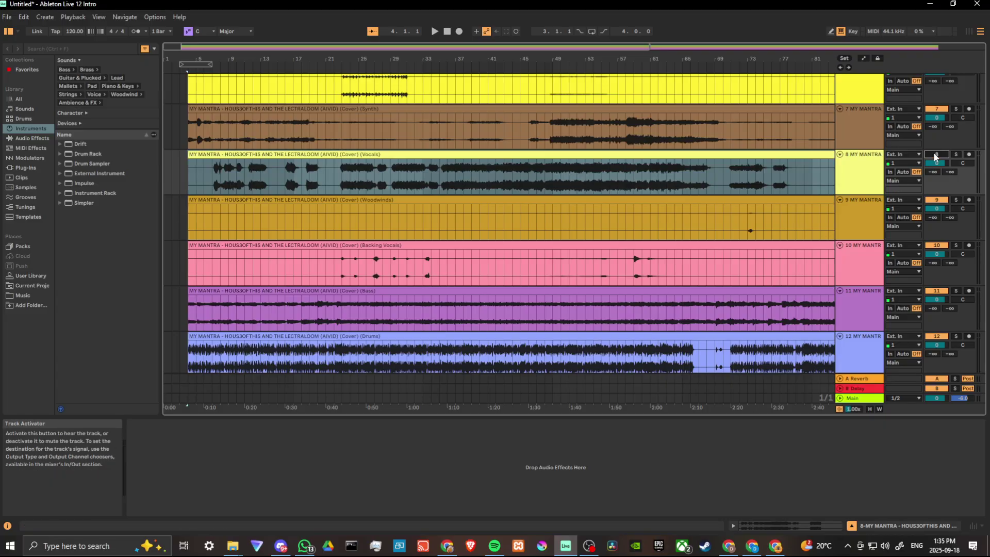
{"action": "left_click", "coordinate": [935, 156]}
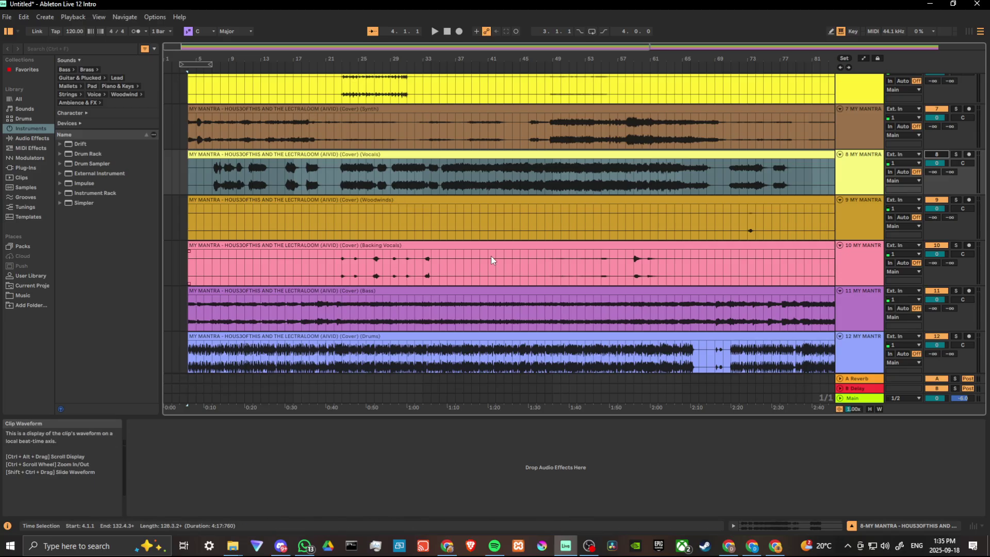
{"action": "scroll", "coordinate": [574, 233], "scroll_direction": "up", "scroll_amount": 1}
{"action": "scroll", "coordinate": [575, 232], "scroll_direction": "up", "scroll_amount": 1}
{"action": "scroll", "coordinate": [577, 231], "scroll_direction": "up", "scroll_amount": 2}
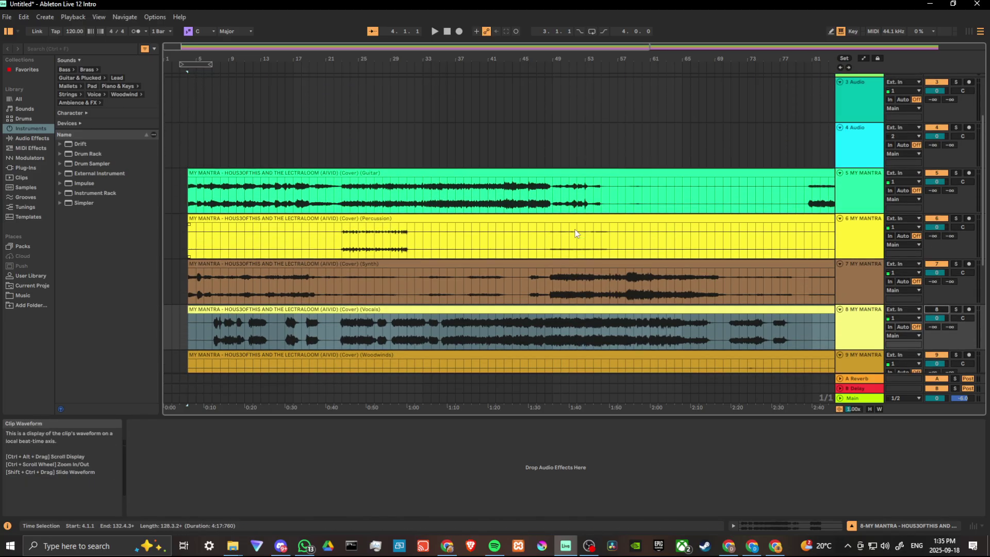
{"action": "scroll", "coordinate": [578, 230], "scroll_direction": "up", "scroll_amount": 1}
{"action": "scroll", "coordinate": [578, 228], "scroll_direction": "down", "scroll_amount": 2}
{"action": "scroll", "coordinate": [578, 227], "scroll_direction": "down", "scroll_amount": 2}
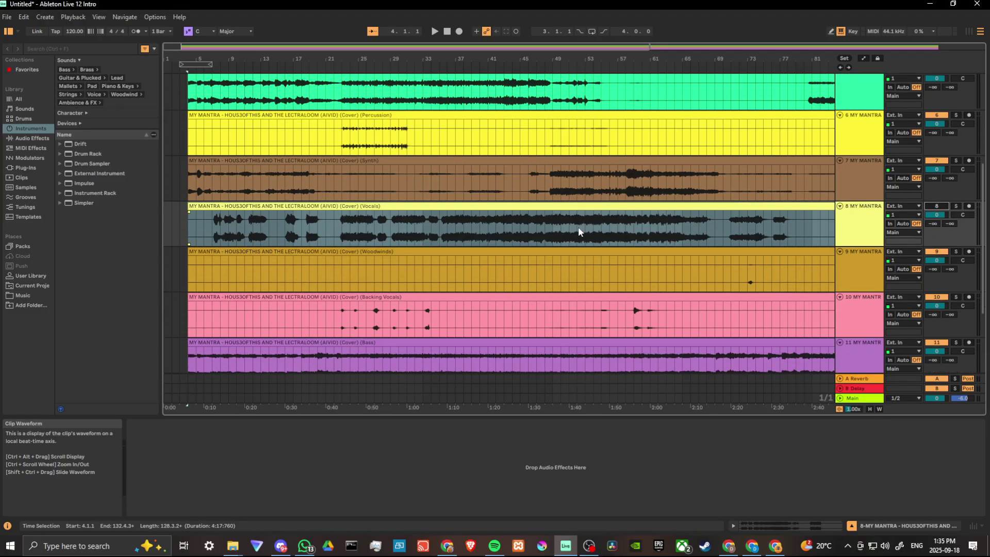
{"action": "scroll", "coordinate": [577, 226], "scroll_direction": "down", "scroll_amount": 1}
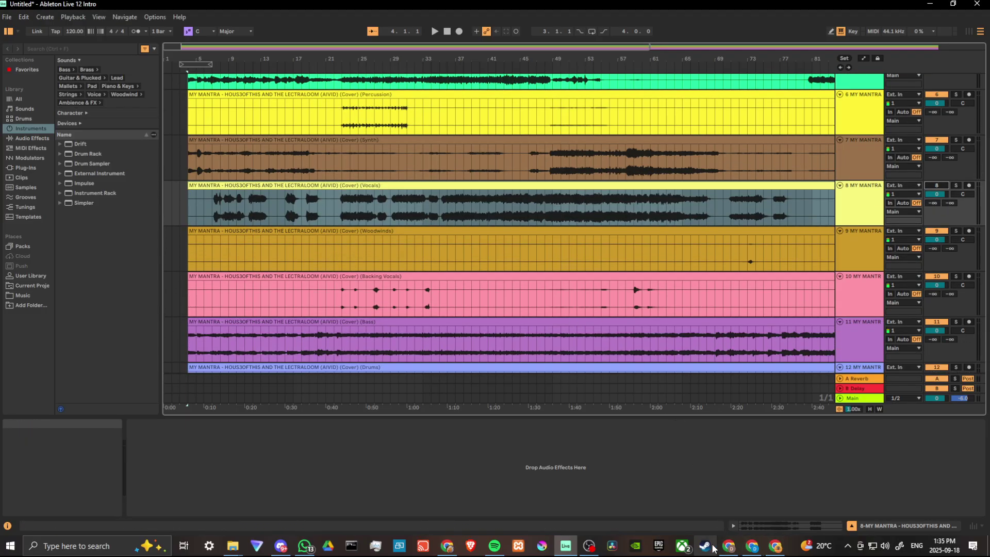
Return to the Suno song page and close the stem extraction panel.
{"action": "left_click", "coordinate": [728, 548]}
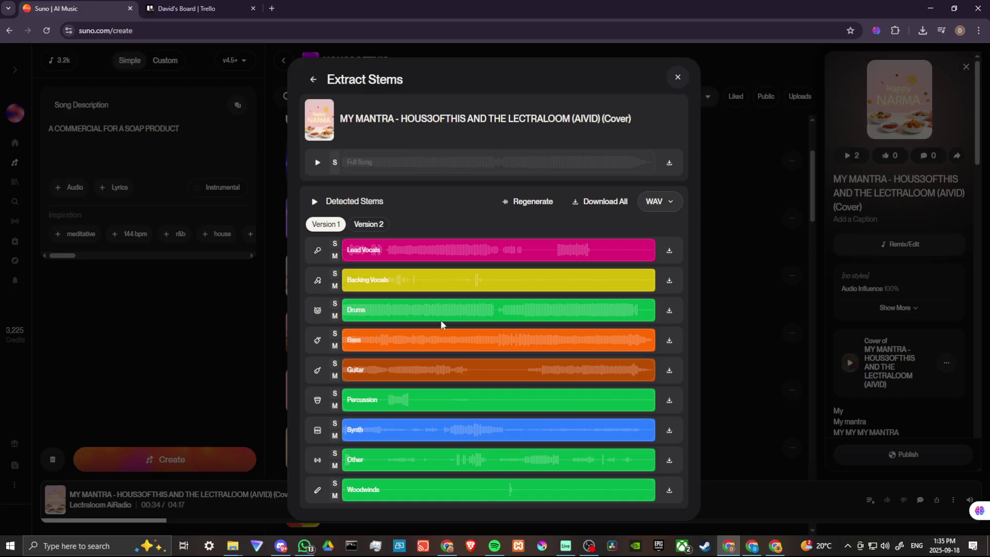
{"action": "mouse_move", "coordinate": [528, 201]}
{"action": "left_click", "coordinate": [678, 78]}
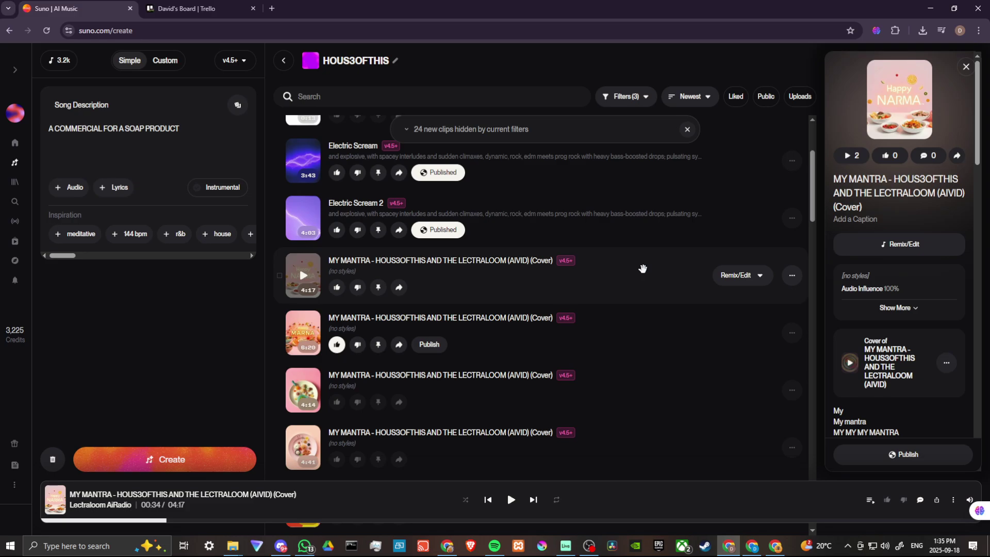
{"action": "scroll", "coordinate": [572, 358], "scroll_direction": "up", "scroll_amount": 2}
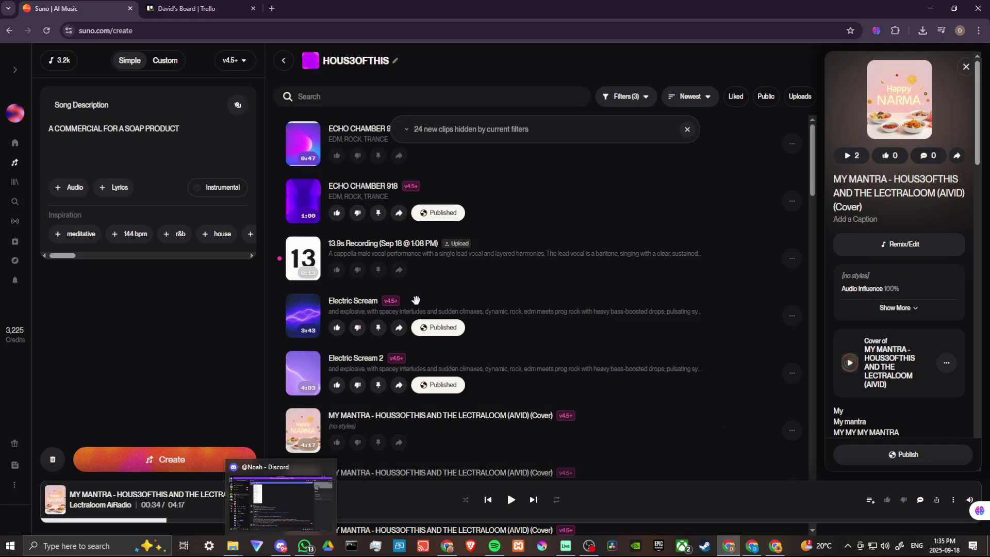
{"action": "mouse_move", "coordinate": [510, 257]}
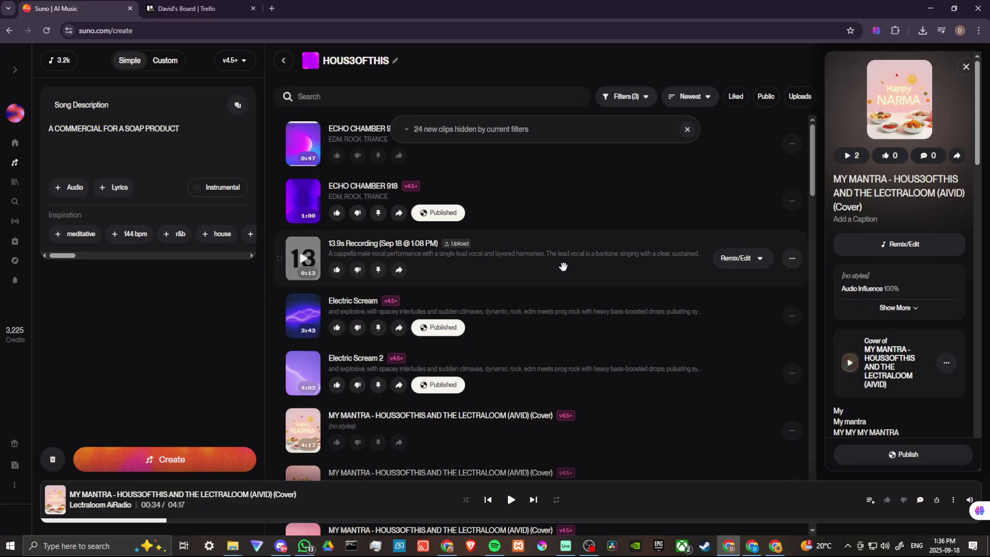
{"action": "scroll", "coordinate": [573, 272], "scroll_direction": "down", "scroll_amount": 1}
{"action": "scroll", "coordinate": [569, 277], "scroll_direction": "down", "scroll_amount": 2}
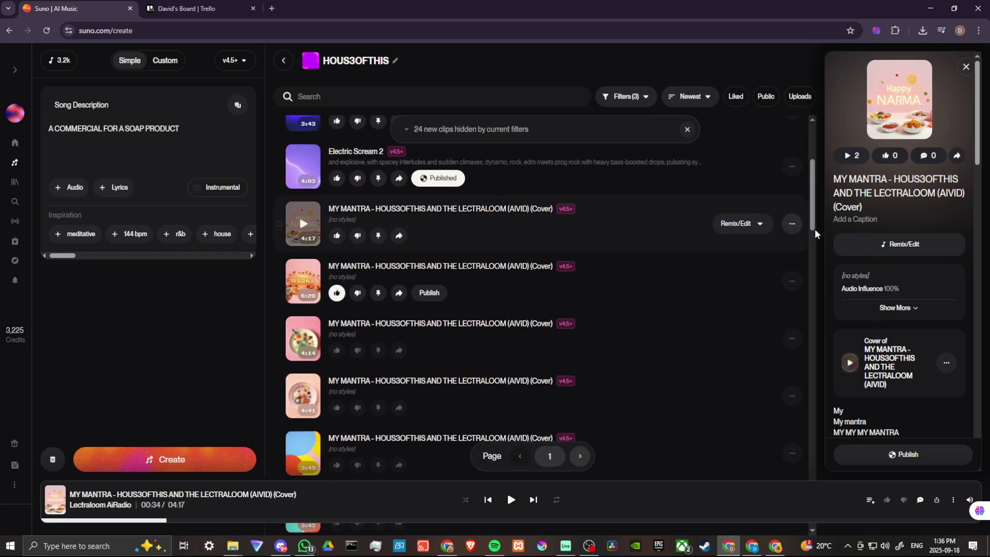
Publish the 4:17 MY MANTRA cover publicly, then copy its share link.
{"action": "left_click", "coordinate": [791, 224]}
{"action": "mouse_move", "coordinate": [715, 270]}
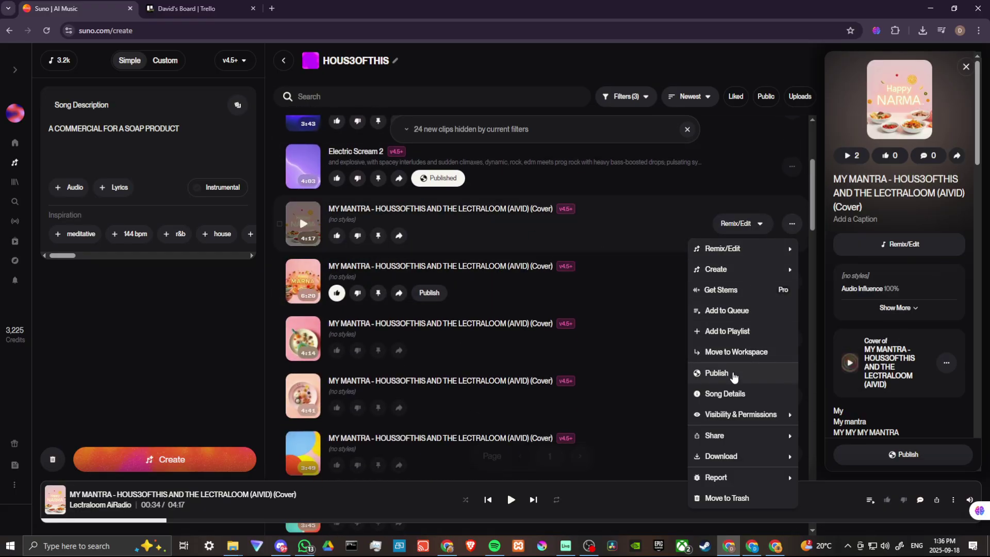
{"action": "left_click", "coordinate": [733, 373]}
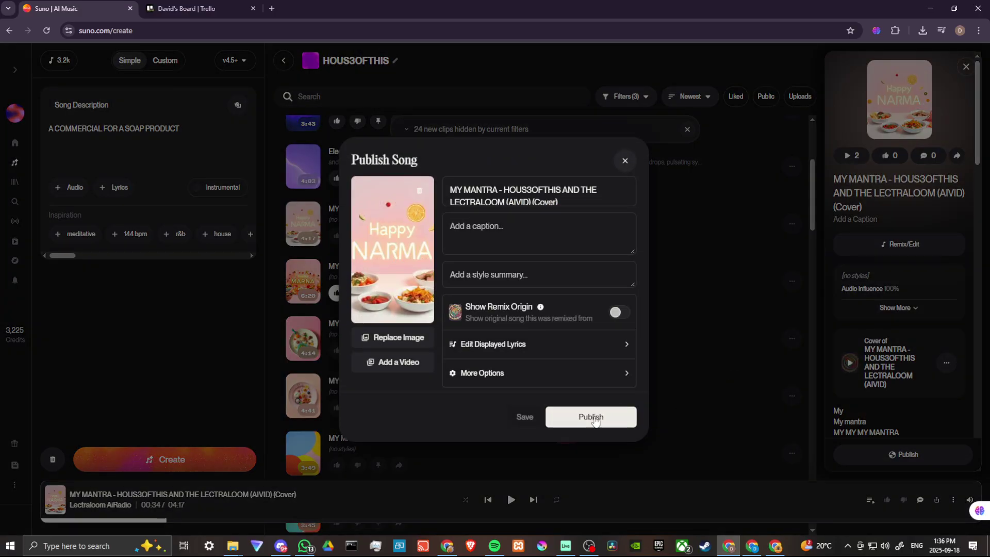
{"action": "left_click", "coordinate": [590, 416]}
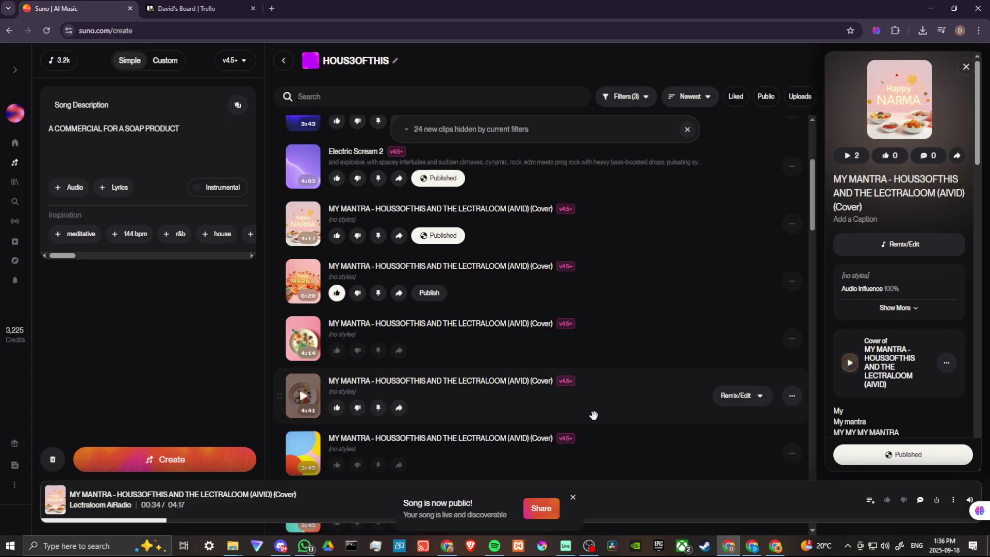
{"action": "left_click", "coordinate": [792, 224]}
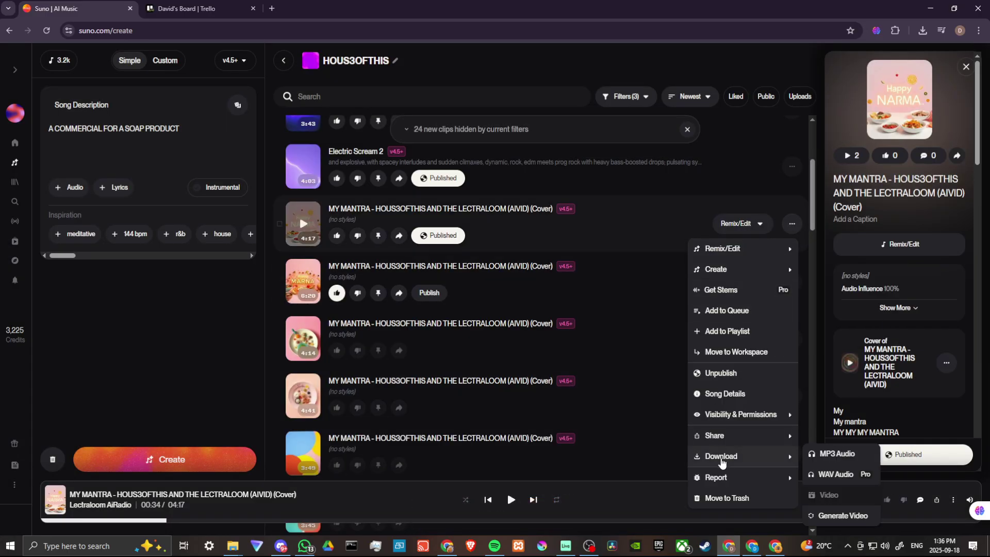
{"action": "mouse_move", "coordinate": [714, 436]}
{"action": "left_click", "coordinate": [830, 440]}
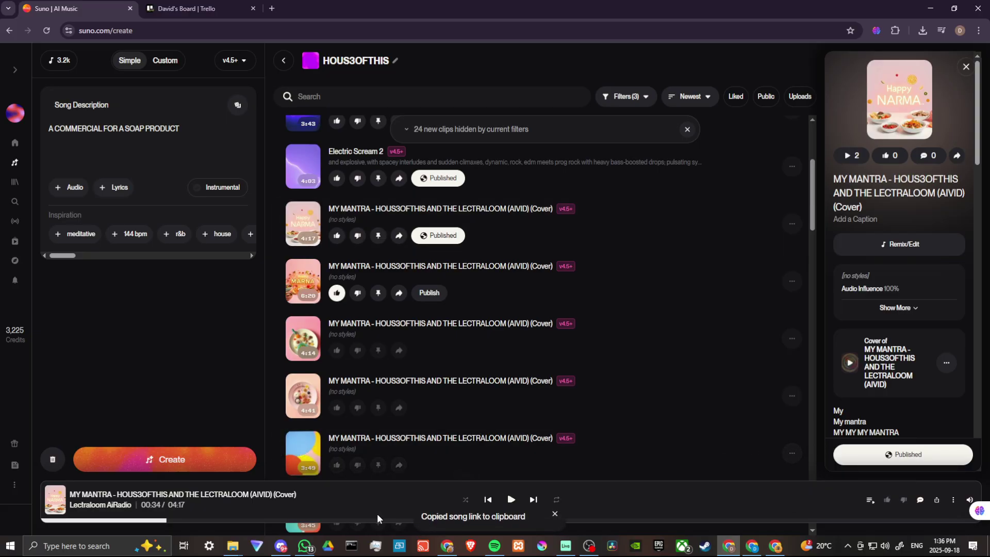
Paste and send the copied Suno link in SKILLCRAFT CENTRAL's #general channel.
{"action": "left_click", "coordinate": [280, 546]}
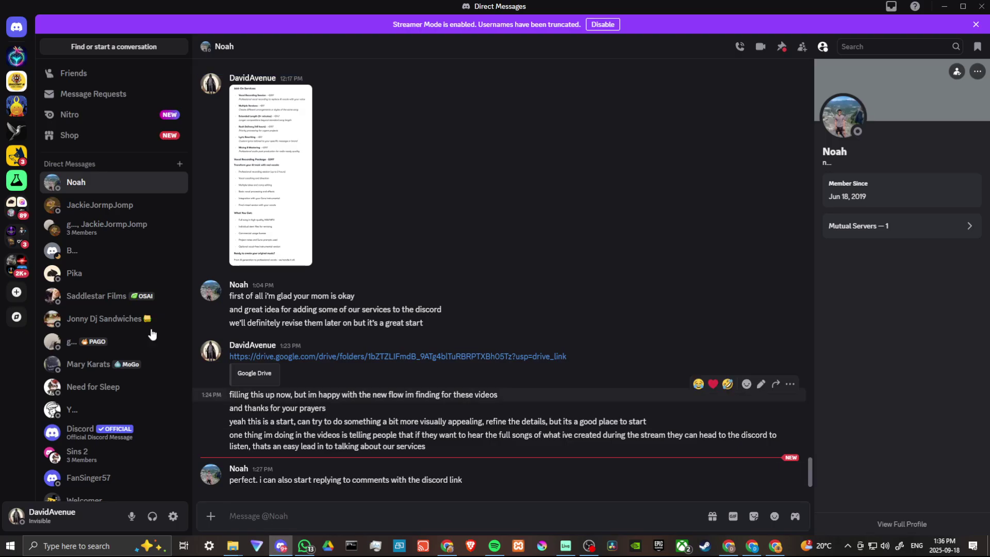
{"action": "left_click", "coordinate": [16, 81]}
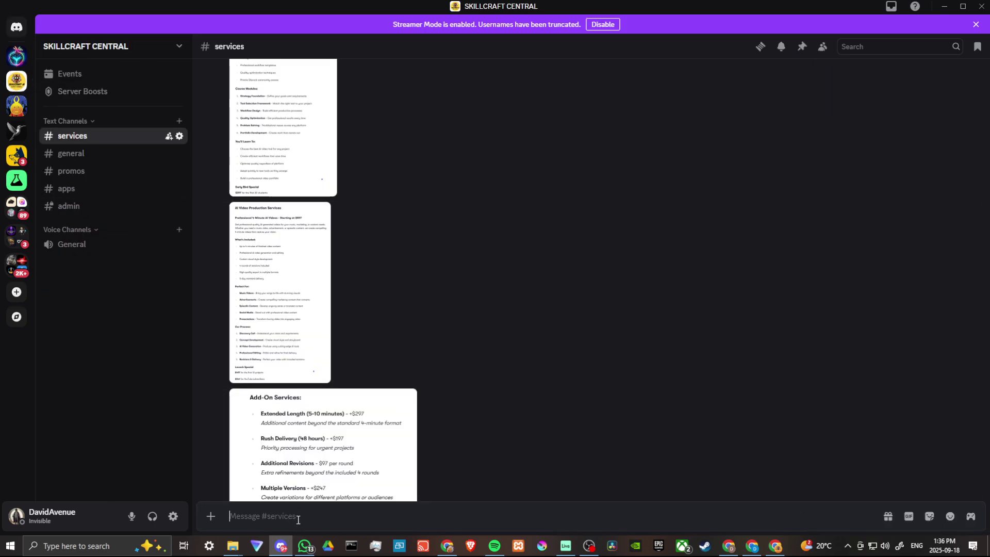
{"action": "left_click", "coordinate": [71, 154]}
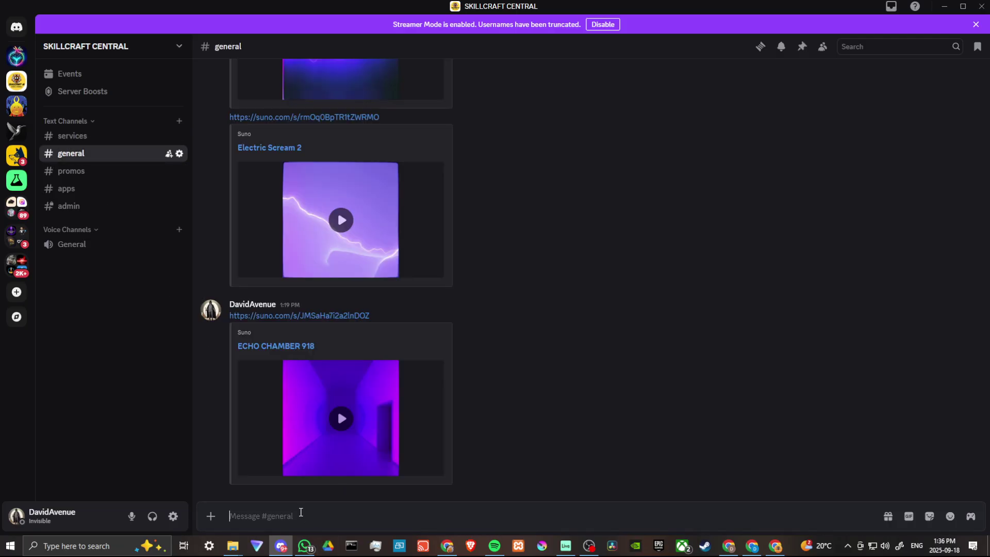
{"action": "type", "text": "https://suno.com/s/pKZVfg8LBsuXC49W"}
{"action": "key", "text": "Return"}
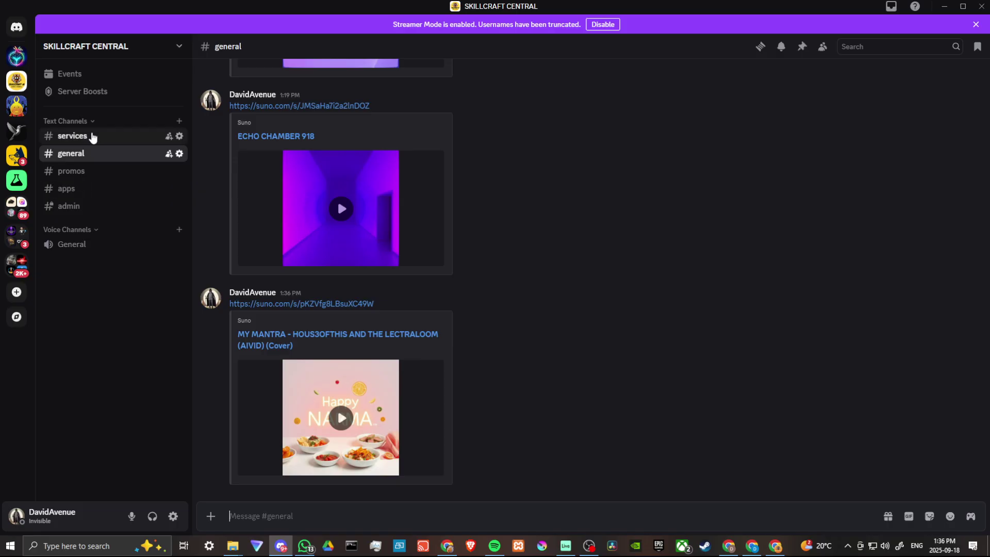
{"action": "left_click", "coordinate": [88, 139]}
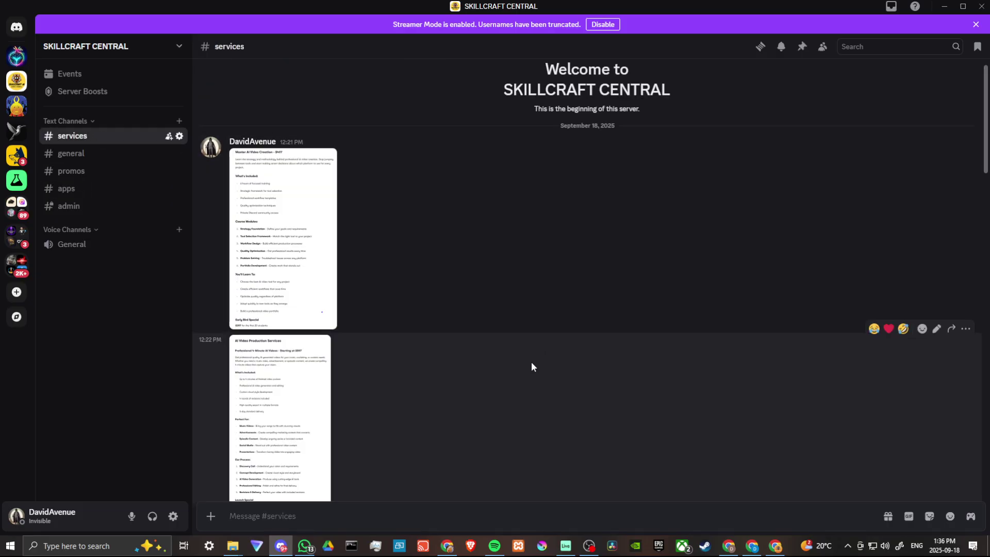
{"action": "scroll", "coordinate": [437, 364], "scroll_direction": "down", "scroll_amount": 2}
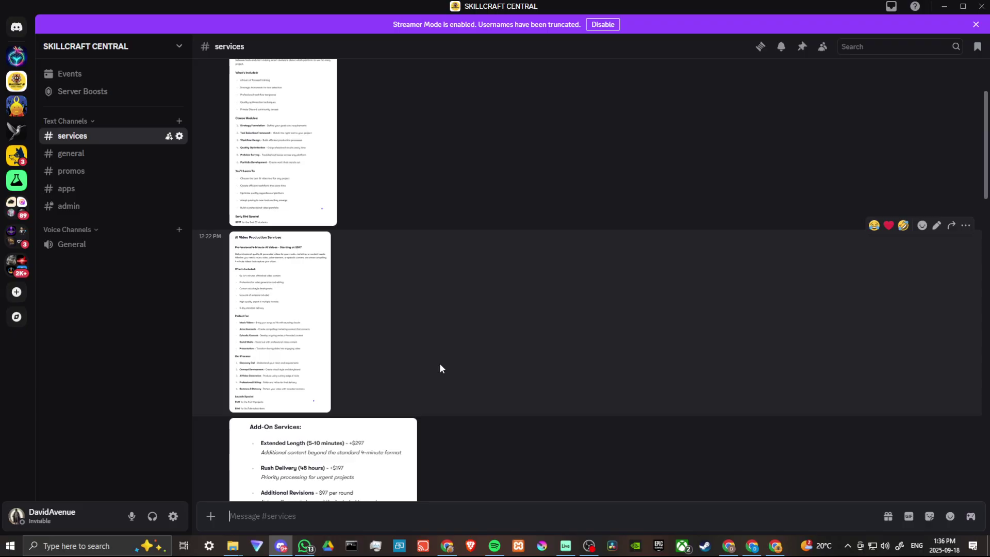
{"action": "scroll", "coordinate": [439, 369], "scroll_direction": "down", "scroll_amount": 1}
{"action": "scroll", "coordinate": [441, 368], "scroll_direction": "down", "scroll_amount": 3}
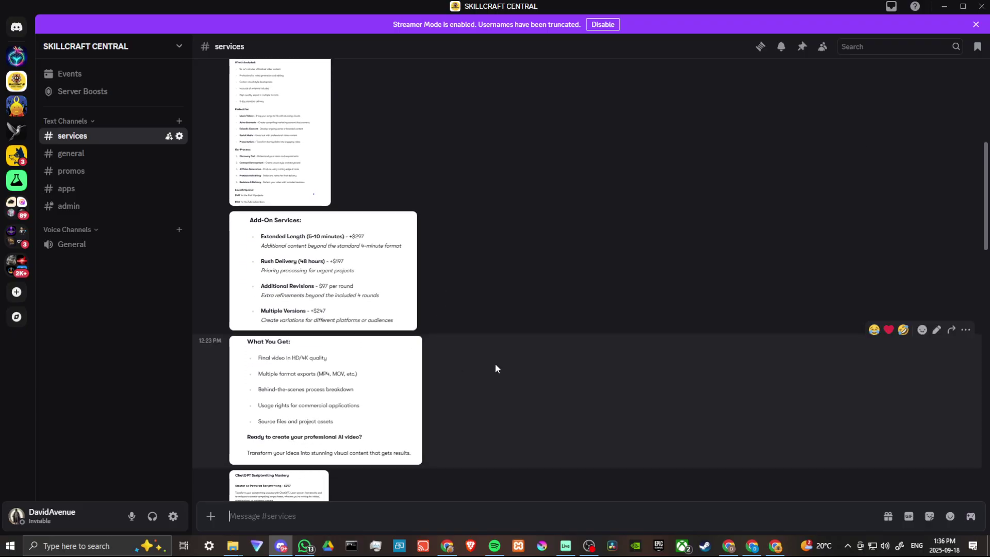
{"action": "scroll", "coordinate": [497, 368], "scroll_direction": "down", "scroll_amount": 1}
{"action": "scroll", "coordinate": [496, 369], "scroll_direction": "down", "scroll_amount": 2}
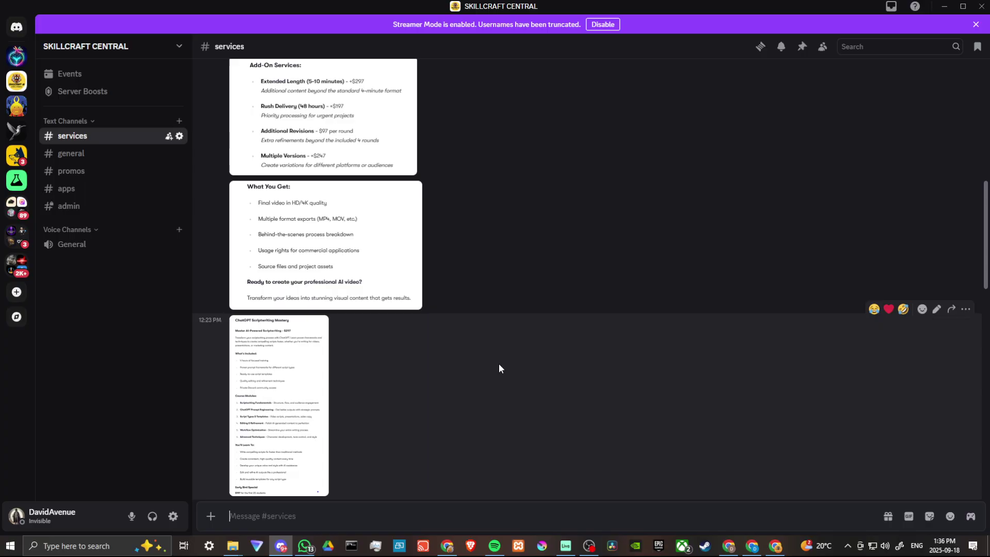
{"action": "scroll", "coordinate": [498, 366], "scroll_direction": "up", "scroll_amount": 3}
{"action": "scroll", "coordinate": [499, 366], "scroll_direction": "up", "scroll_amount": 2}
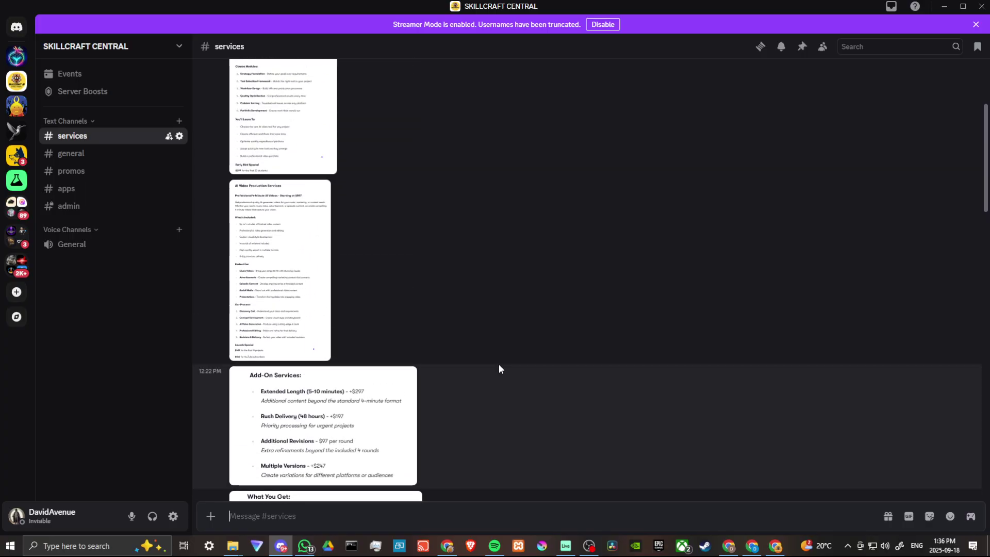
{"action": "scroll", "coordinate": [499, 366], "scroll_direction": "up", "scroll_amount": 2}
{"action": "scroll", "coordinate": [455, 333], "scroll_direction": "down", "scroll_amount": 2}
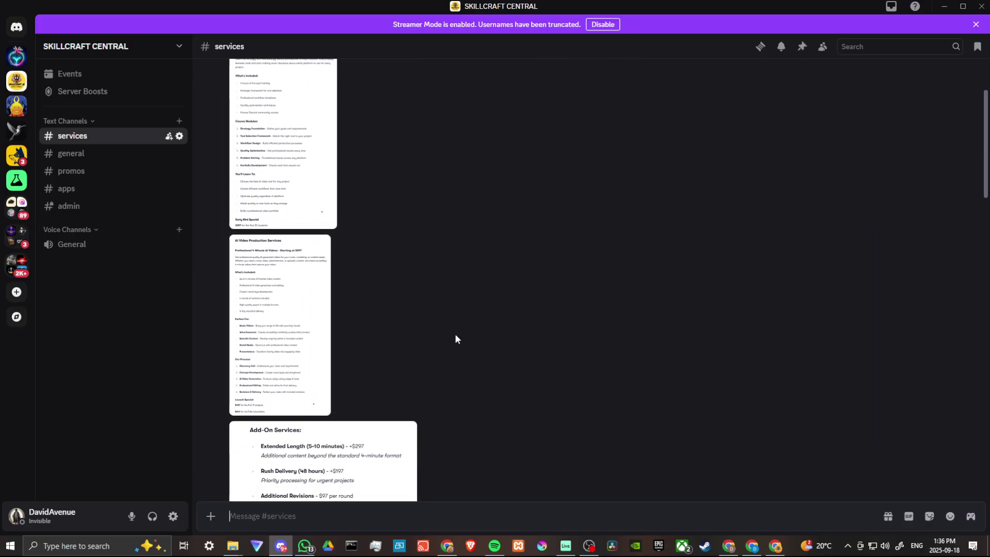
{"action": "scroll", "coordinate": [472, 337], "scroll_direction": "down", "scroll_amount": 4}
{"action": "scroll", "coordinate": [472, 337], "scroll_direction": "down", "scroll_amount": 3}
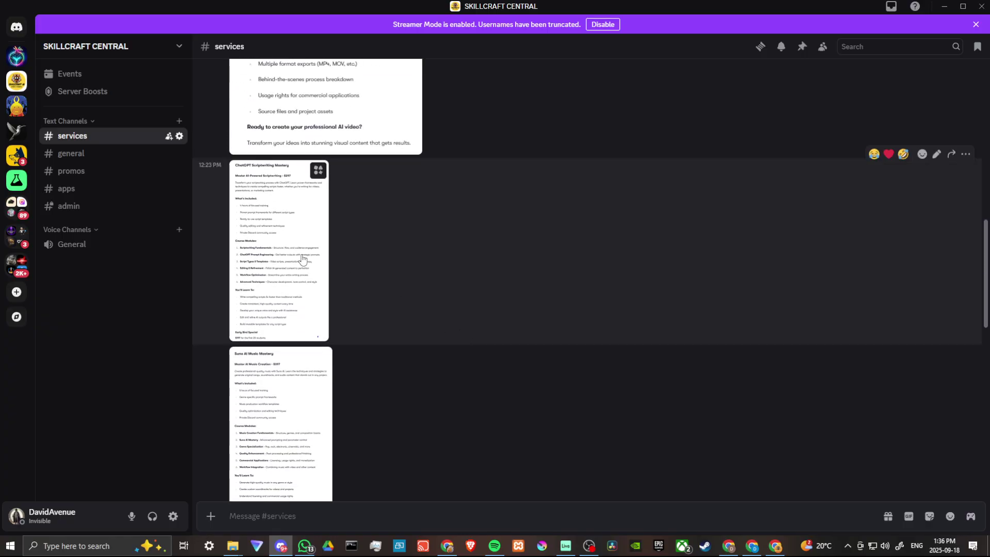
{"action": "left_click", "coordinate": [289, 237]}
{"action": "key", "text": "Right"}
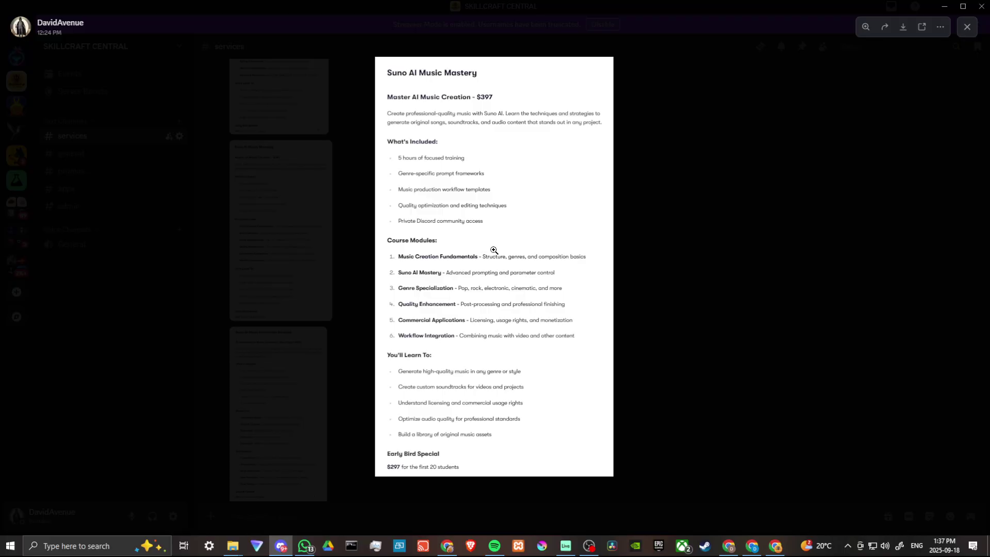
{"action": "left_click", "coordinate": [718, 339]}
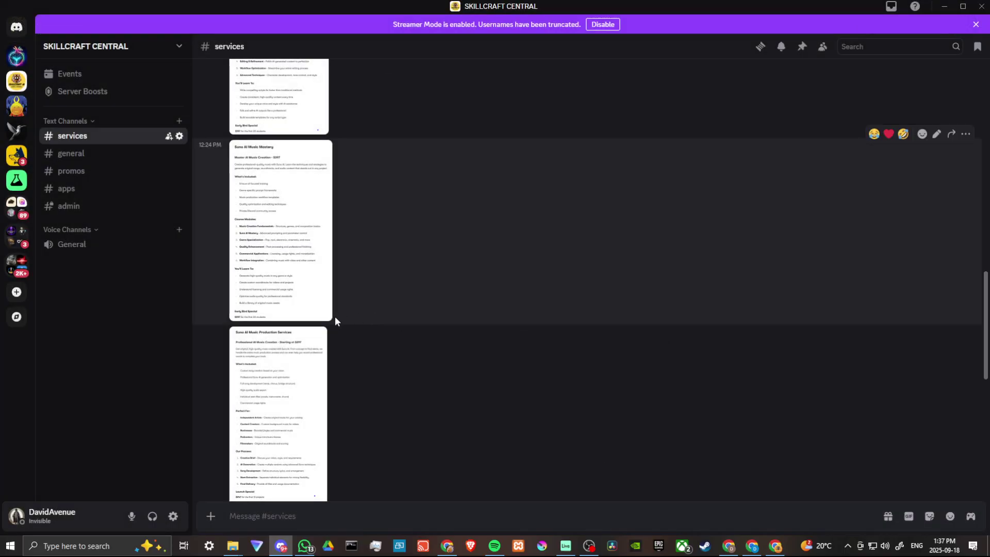
{"action": "scroll", "coordinate": [335, 316], "scroll_direction": "down", "scroll_amount": 2}
{"action": "scroll", "coordinate": [315, 321], "scroll_direction": "up", "scroll_amount": 1}
{"action": "scroll", "coordinate": [296, 307], "scroll_direction": "up", "scroll_amount": 1}
{"action": "left_click", "coordinate": [281, 279]}
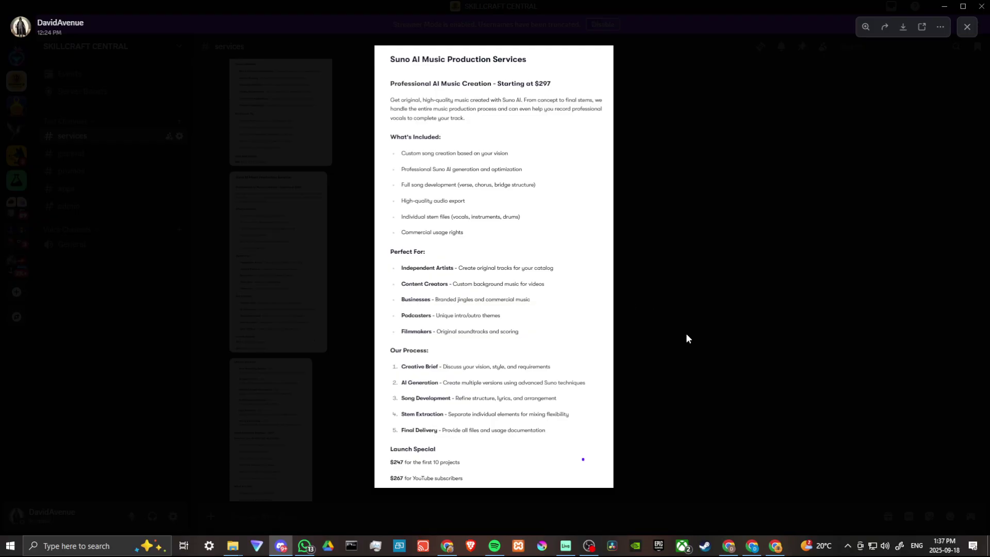
{"action": "left_click", "coordinate": [673, 359]}
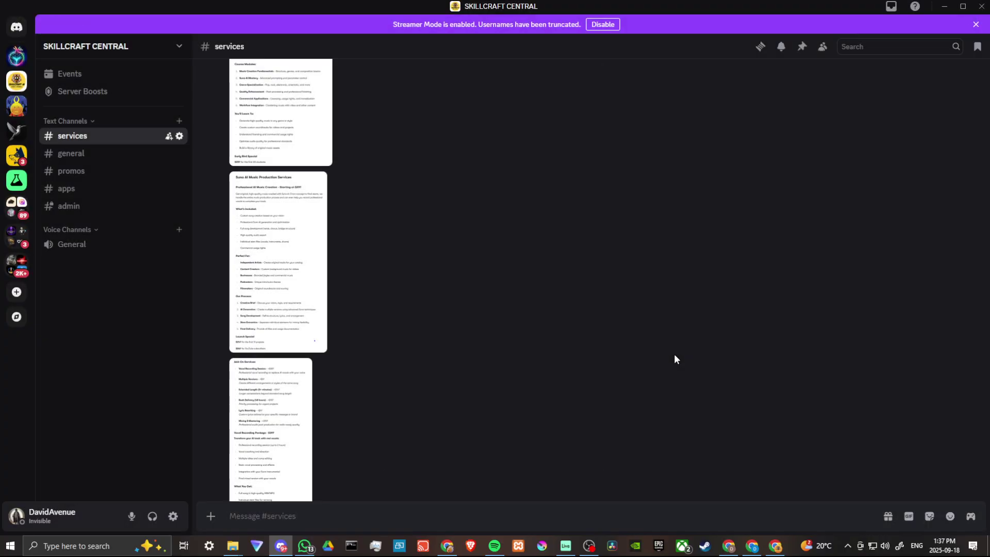